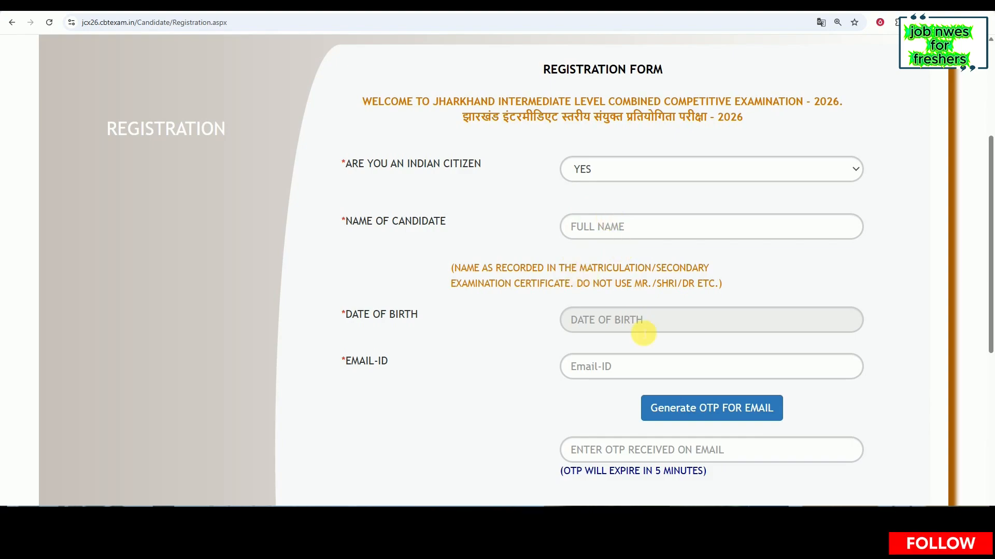
{"action": "left_click", "coordinate": [643, 332]}
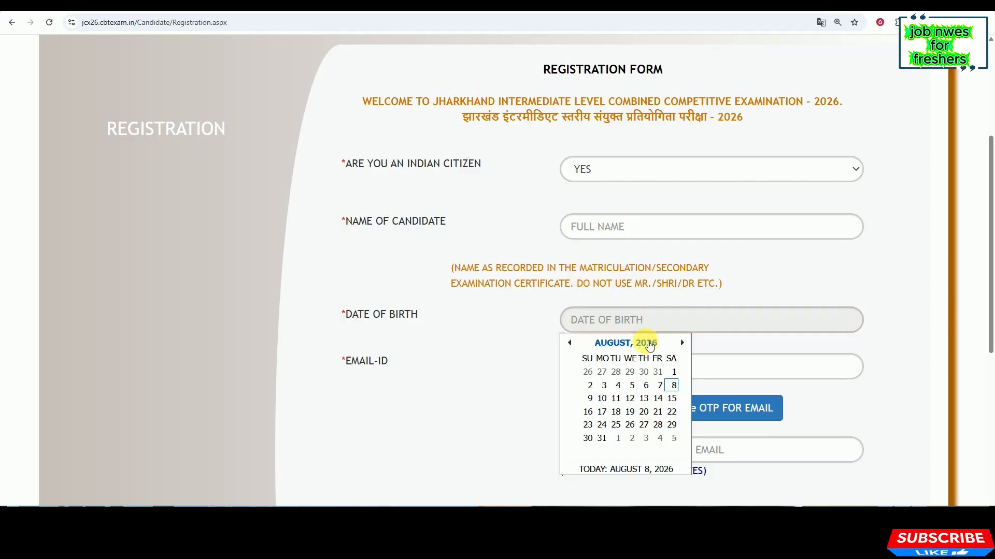
{"action": "left_click", "coordinate": [647, 342]}
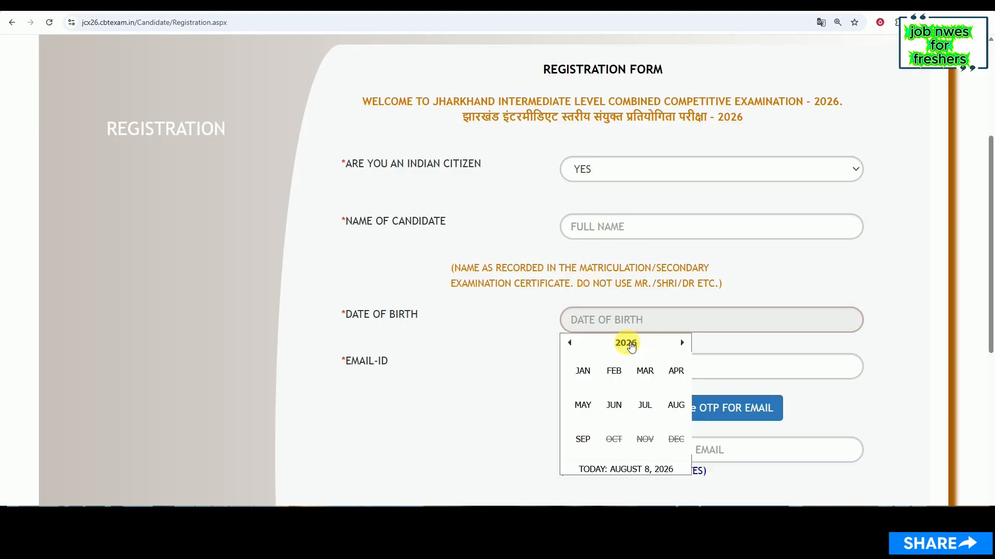
{"action": "left_click", "coordinate": [625, 343]}
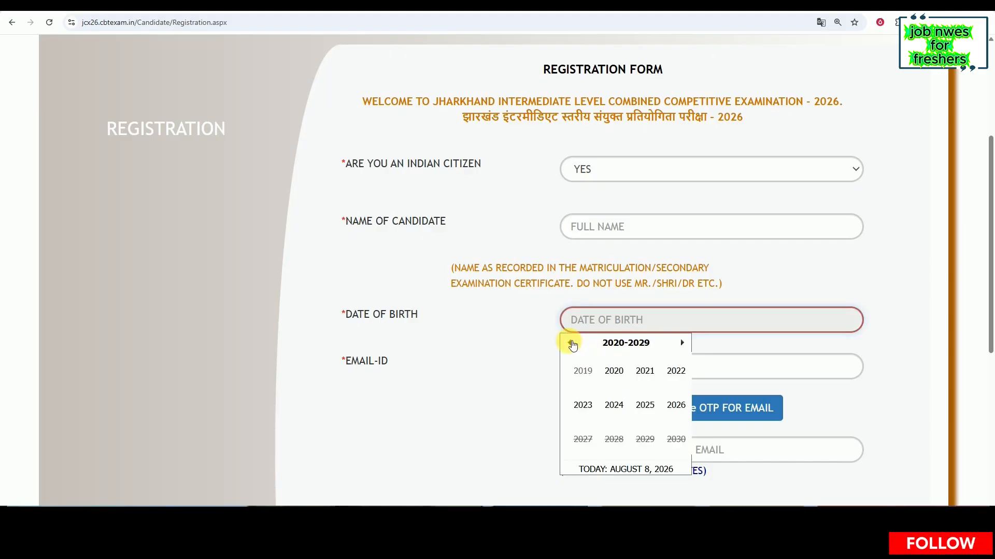
{"action": "left_click", "coordinate": [572, 343]}
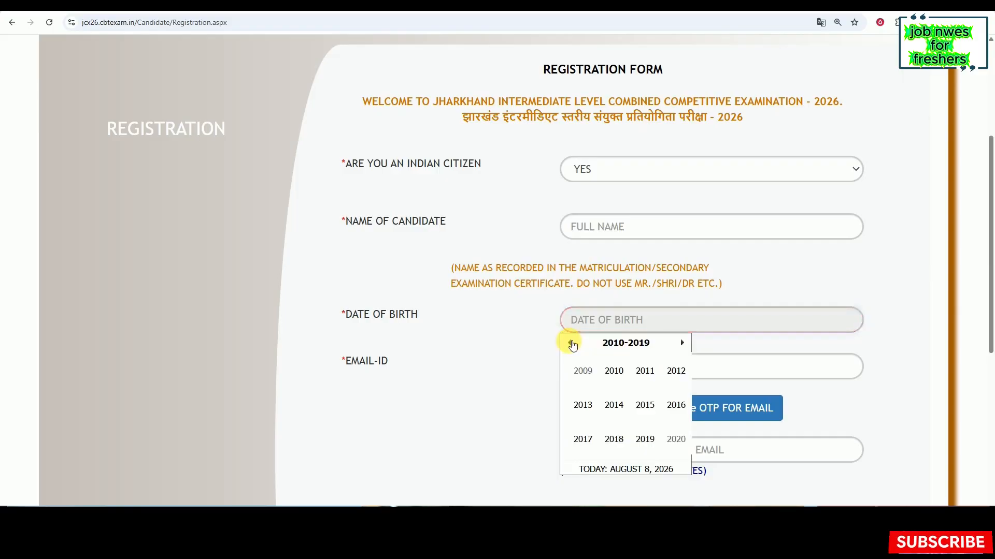
{"action": "left_click", "coordinate": [571, 343]}
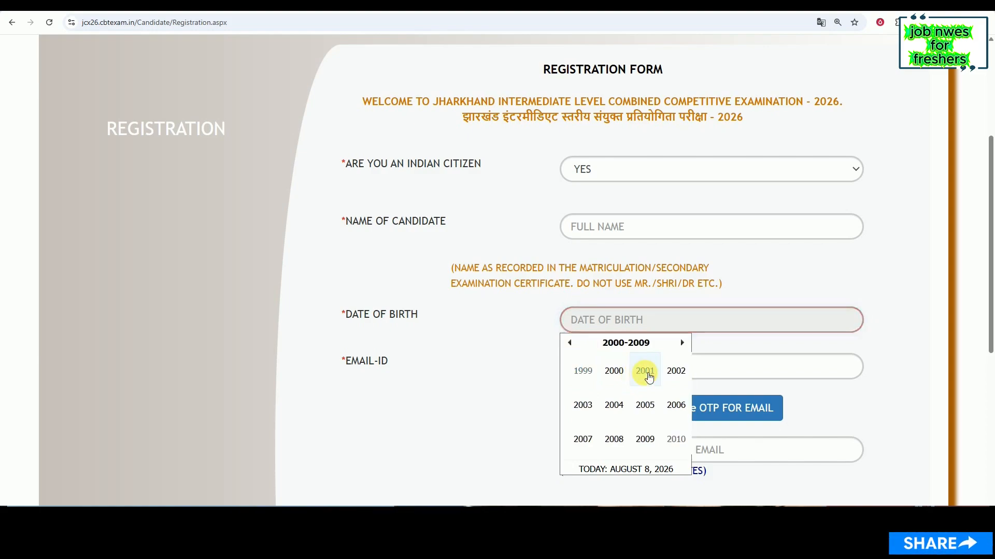
{"action": "left_click", "coordinate": [645, 371]}
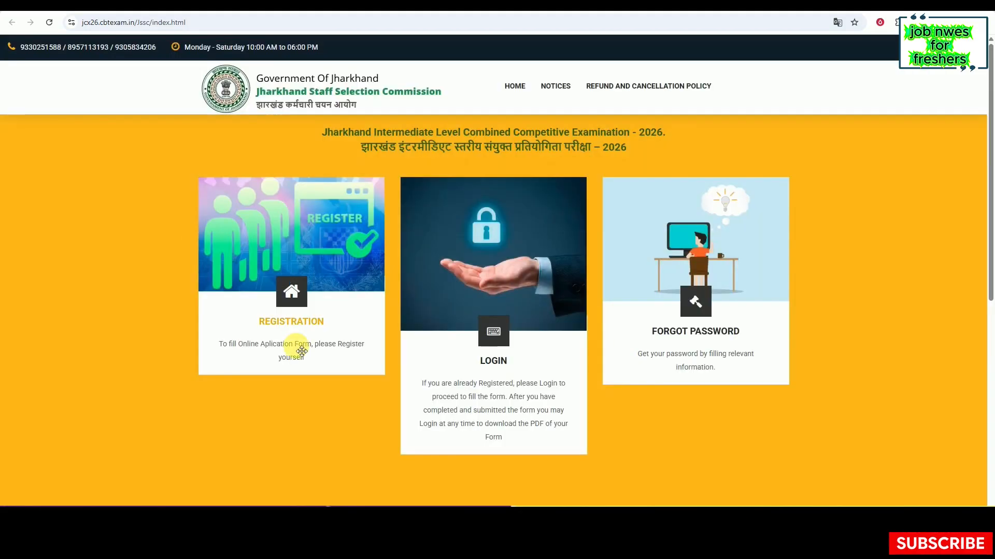
Step: Open the candidate registration form from the home page and answer YES to being an Indian citizen
{"action": "left_click", "coordinate": [283, 325]}
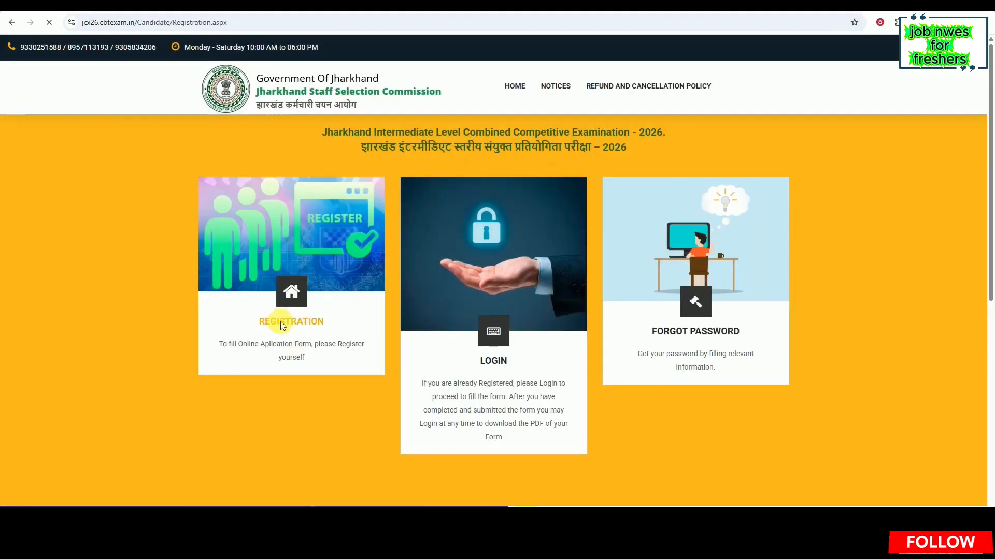
{"action": "key", "text": "ctrl+plus"}
{"action": "key", "text": "ctrl+plus"}
{"action": "key", "text": "ctrl+plus"}
{"action": "scroll", "coordinate": [535, 334], "scroll_direction": "down", "scroll_amount": 4}
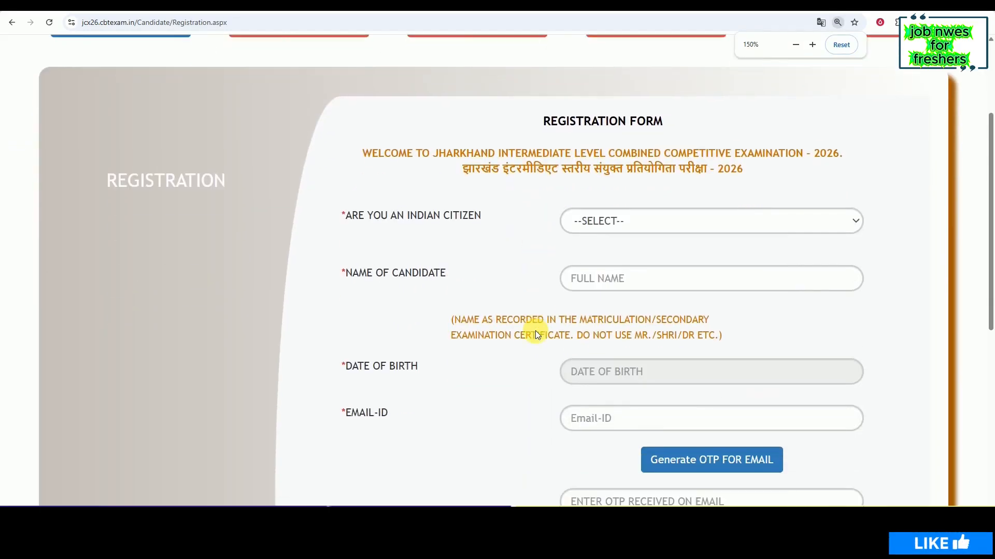
{"action": "left_click", "coordinate": [621, 170]}
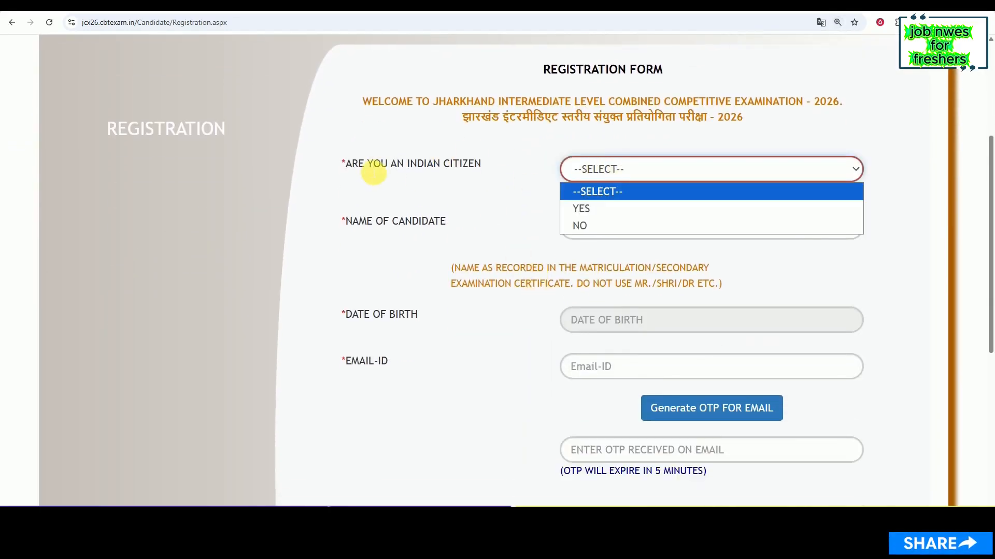
{"action": "left_click", "coordinate": [601, 207]}
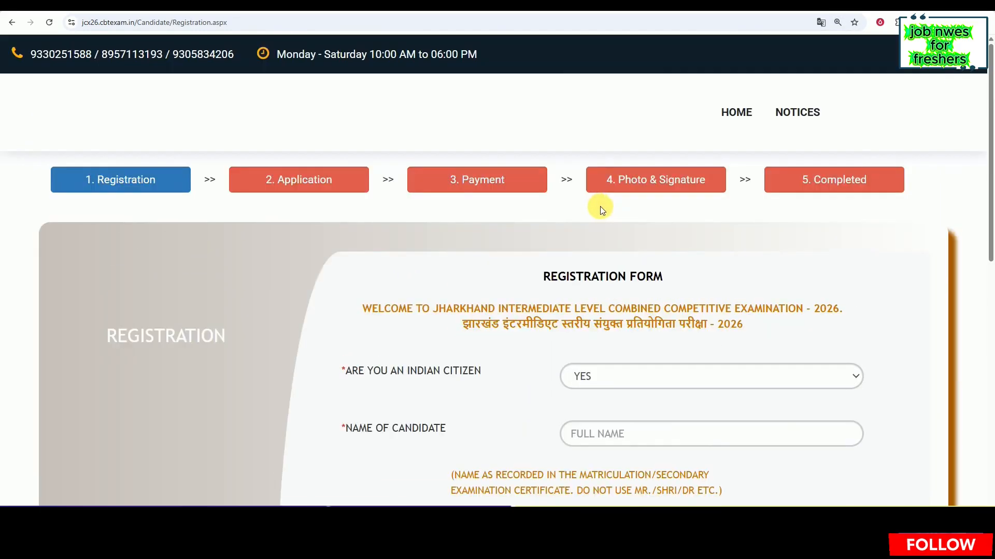
Step: Pick the candidate's date of birth from the calendar
{"action": "scroll", "coordinate": [600, 207], "scroll_direction": "down", "scroll_amount": 3}
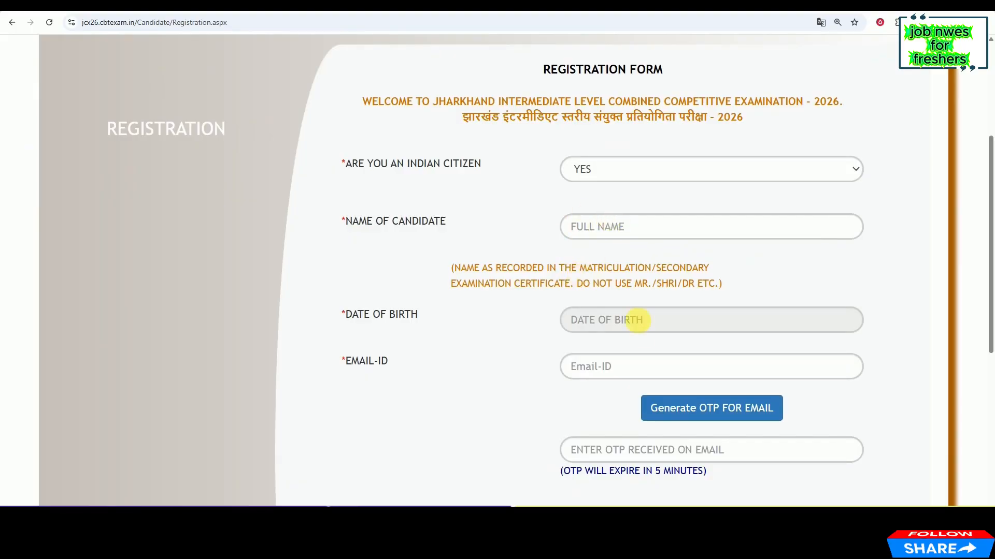
{"action": "left_click", "coordinate": [635, 319]}
{"action": "left_click", "coordinate": [631, 344]}
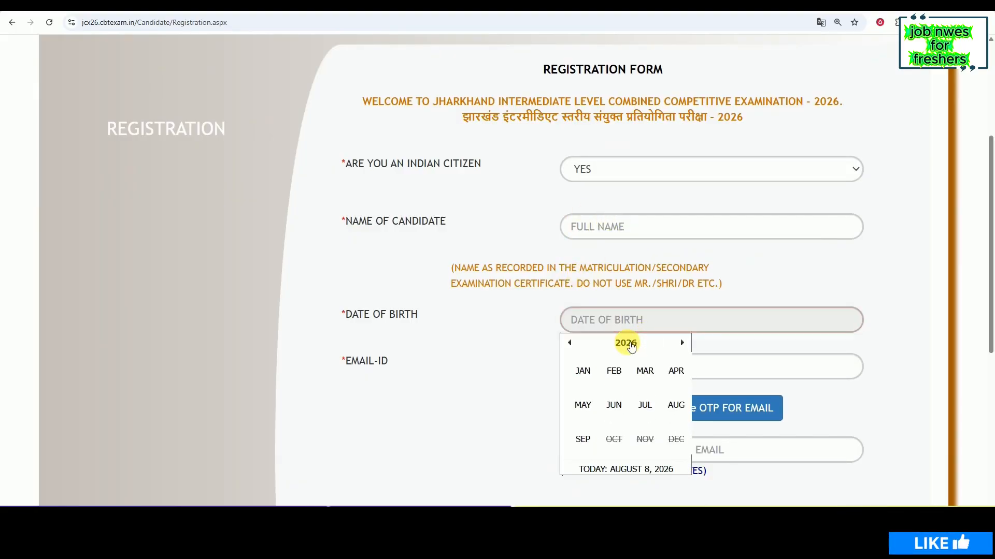
{"action": "left_click", "coordinate": [627, 344]}
{"action": "left_click", "coordinate": [570, 343]}
{"action": "left_click", "coordinate": [572, 343]}
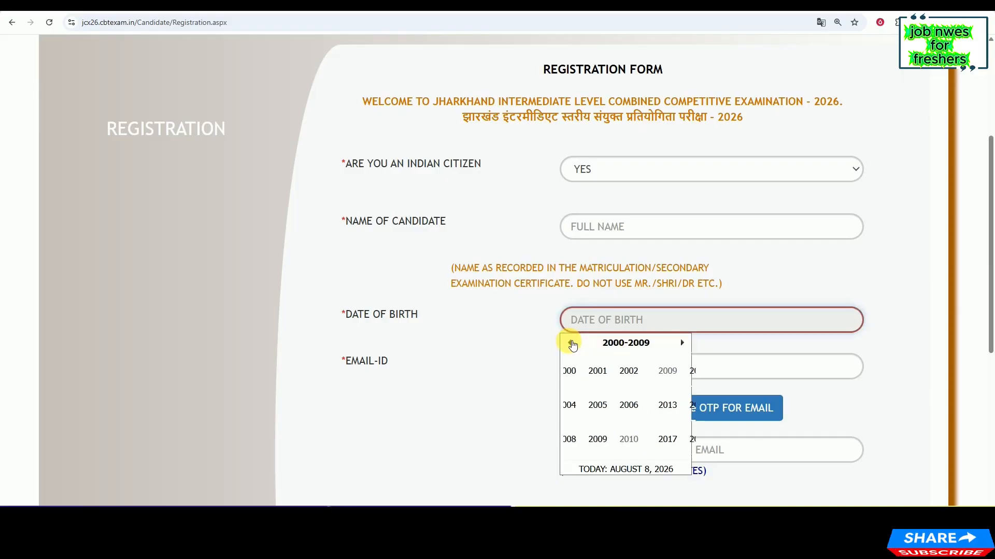
{"action": "left_click", "coordinate": [645, 371]}
{"action": "left_click", "coordinate": [583, 371]}
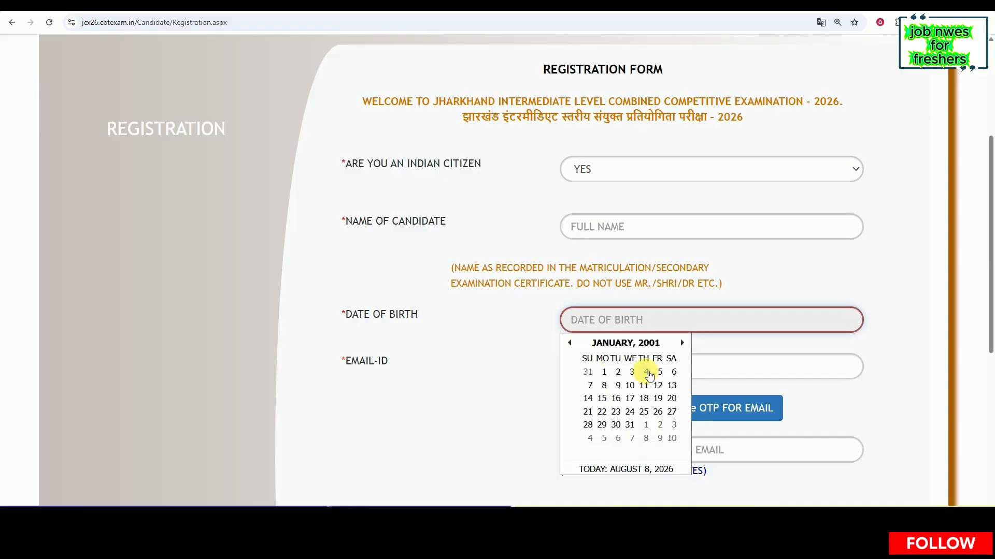
{"action": "left_click", "coordinate": [648, 371]}
Step: Submit the completed registration form and proceed to the application form
{"action": "scroll", "coordinate": [627, 348], "scroll_direction": "down", "scroll_amount": 2}
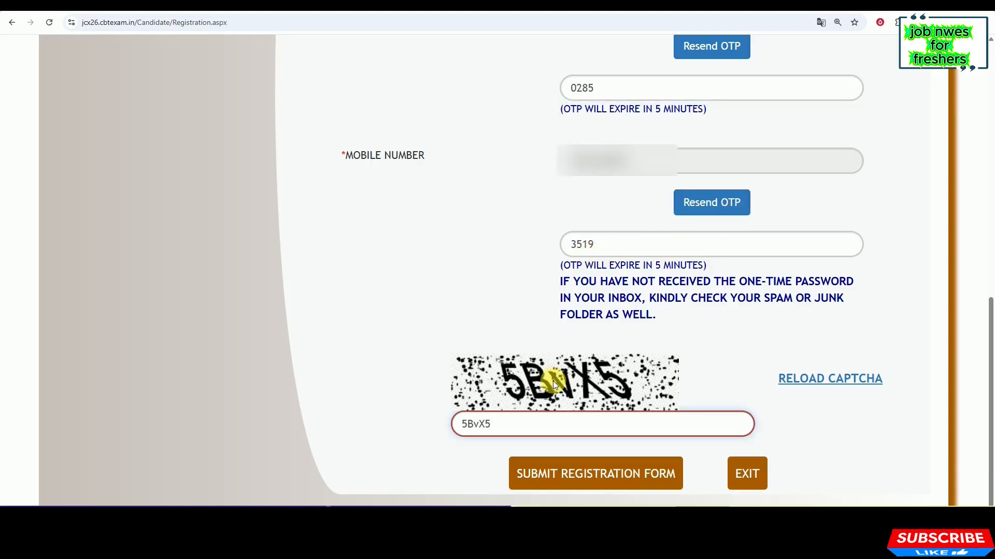
{"action": "left_click", "coordinate": [544, 476]}
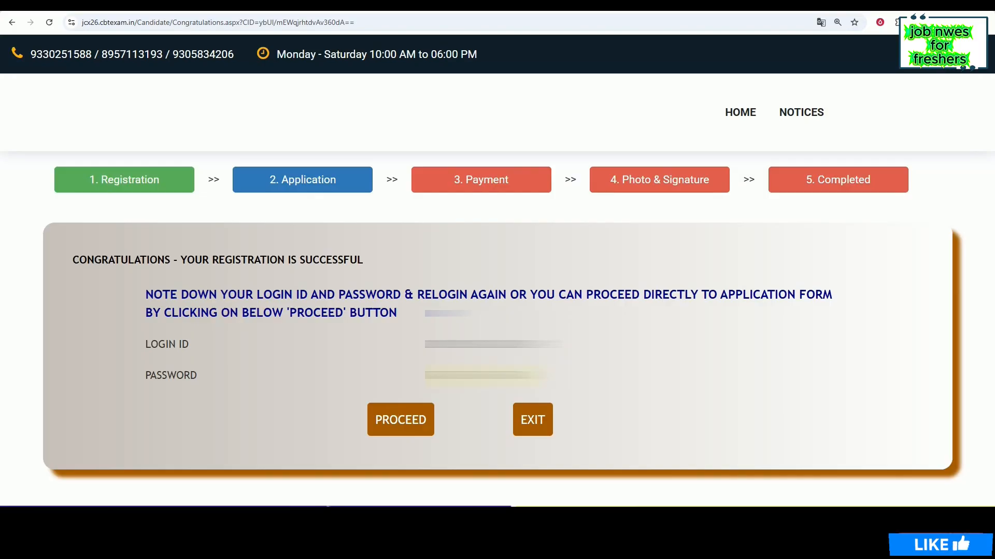
{"action": "left_click", "coordinate": [382, 419]}
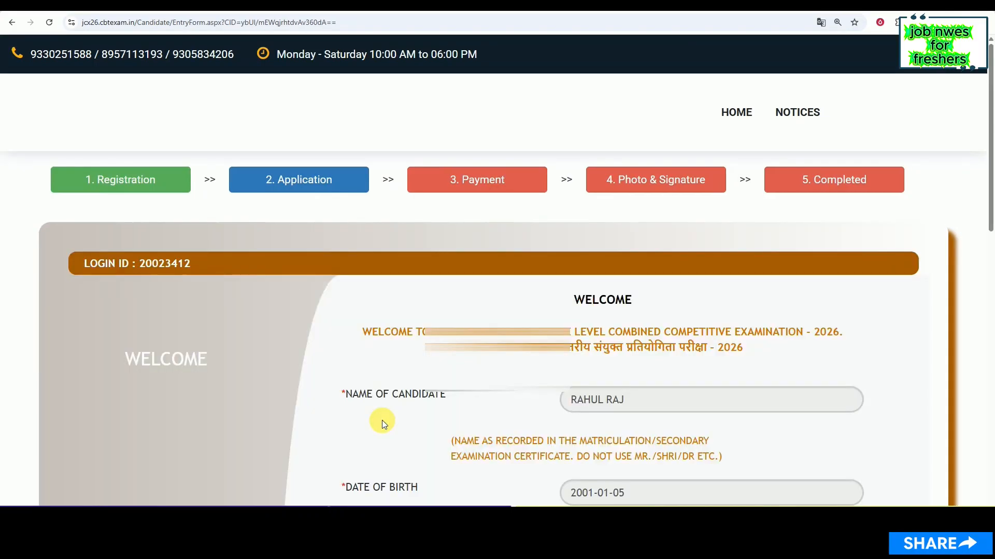
Step: Set the main stream to I. Sc. with Mathematics and open the list of posts offered for it
{"action": "scroll", "coordinate": [692, 260], "scroll_direction": "down", "scroll_amount": 3}
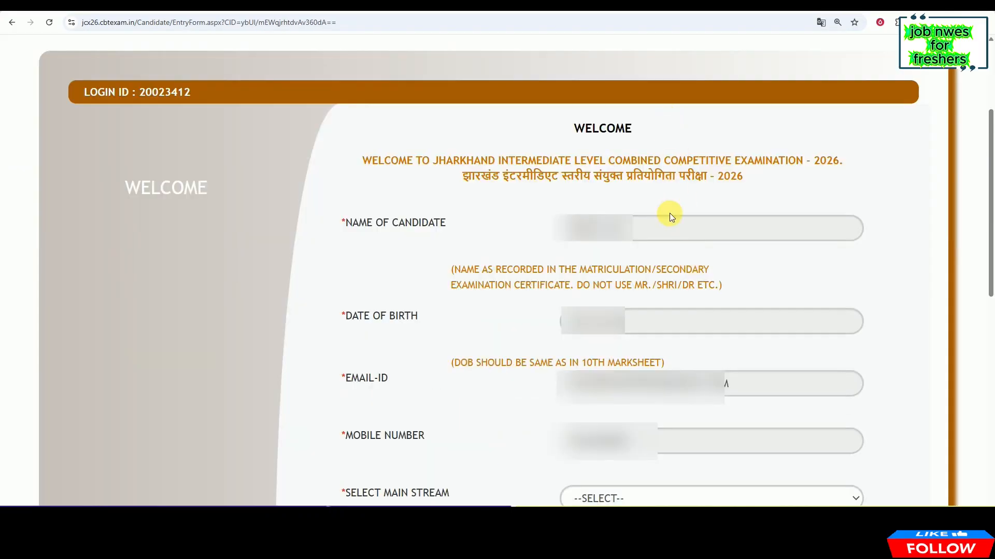
{"action": "scroll", "coordinate": [669, 217], "scroll_direction": "down", "scroll_amount": 7}
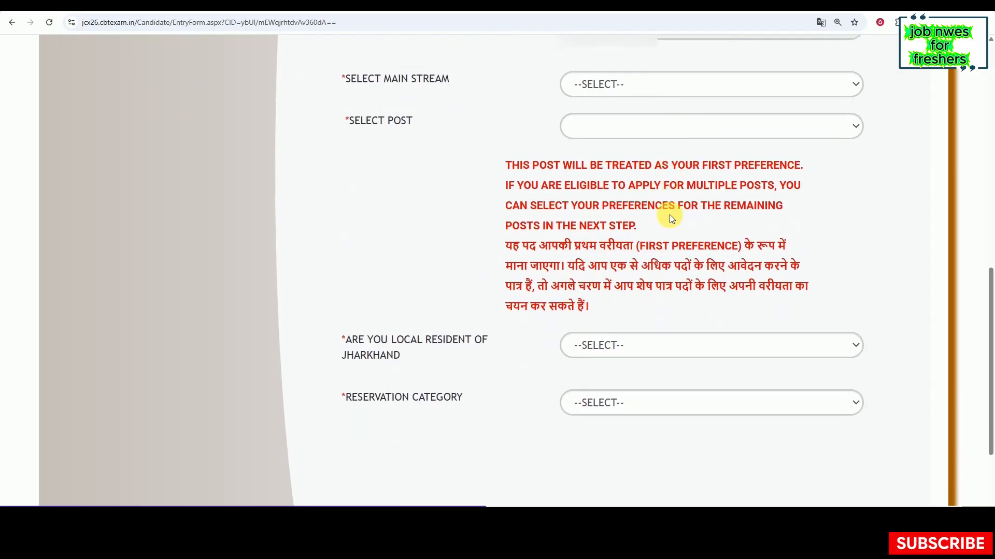
{"action": "left_click", "coordinate": [621, 86]}
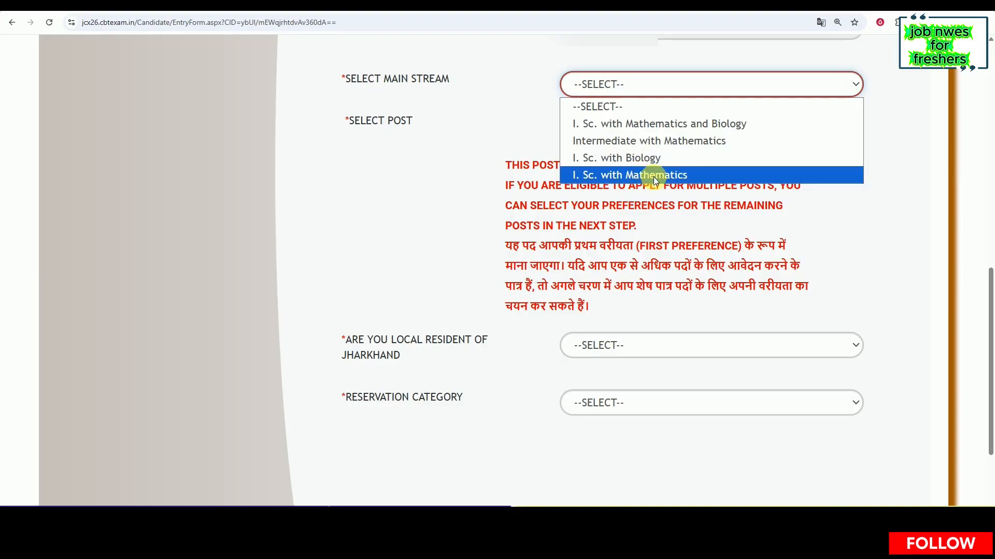
{"action": "left_click", "coordinate": [638, 140]}
{"action": "left_click", "coordinate": [678, 141]}
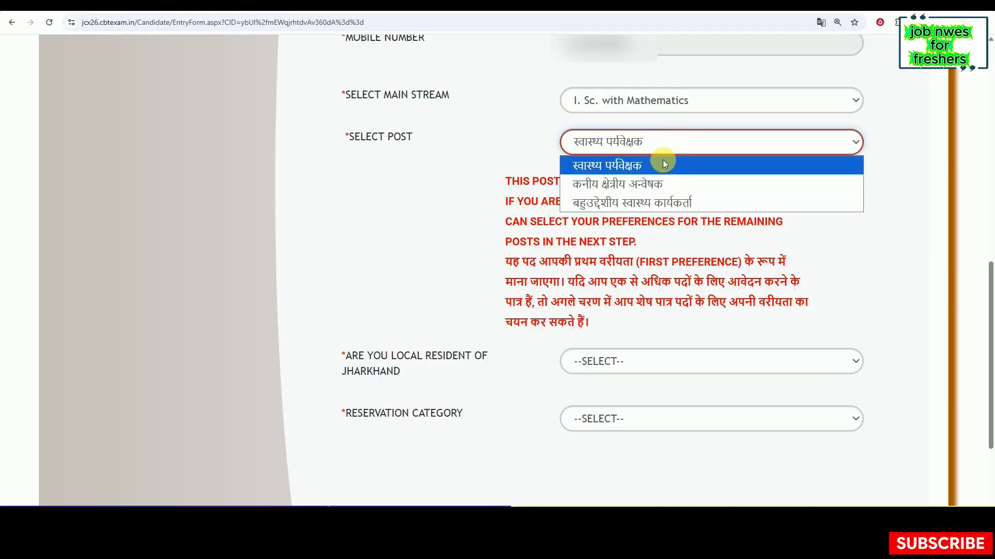
Step: Change the main stream to I. Sc. with Biology and open the list of posts offered for it
{"action": "left_click", "coordinate": [684, 101]}
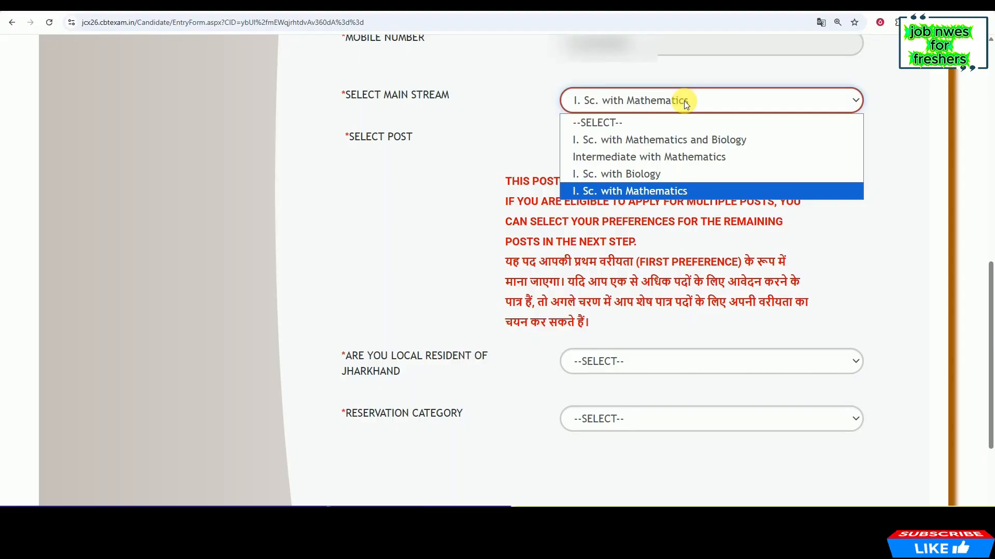
{"action": "left_click", "coordinate": [667, 172]}
{"action": "left_click", "coordinate": [657, 190]}
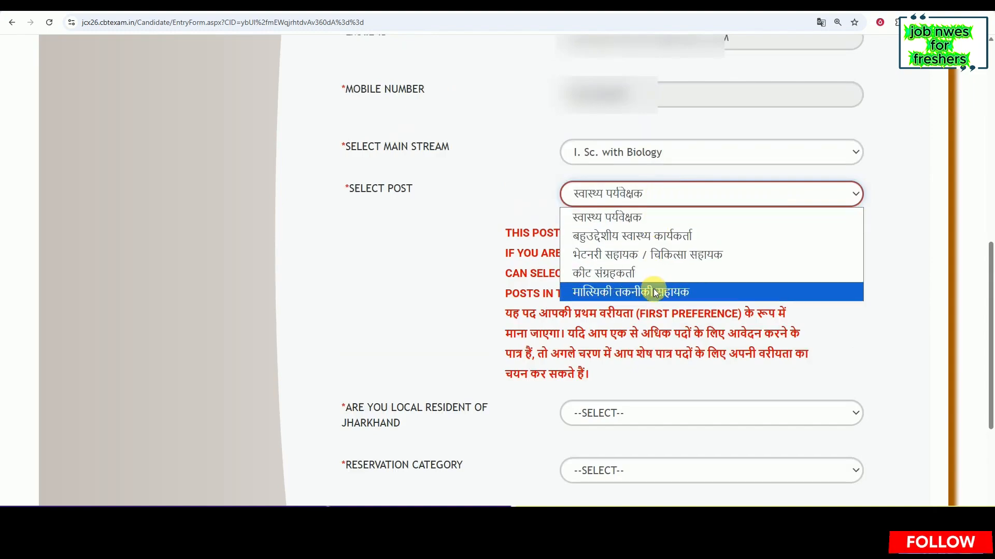
Step: Set the main stream back to I. Sc. with Mathematics and choose स्वास्थ्य पर्यवेक्षक as the first-preference post
{"action": "left_click", "coordinate": [626, 157]}
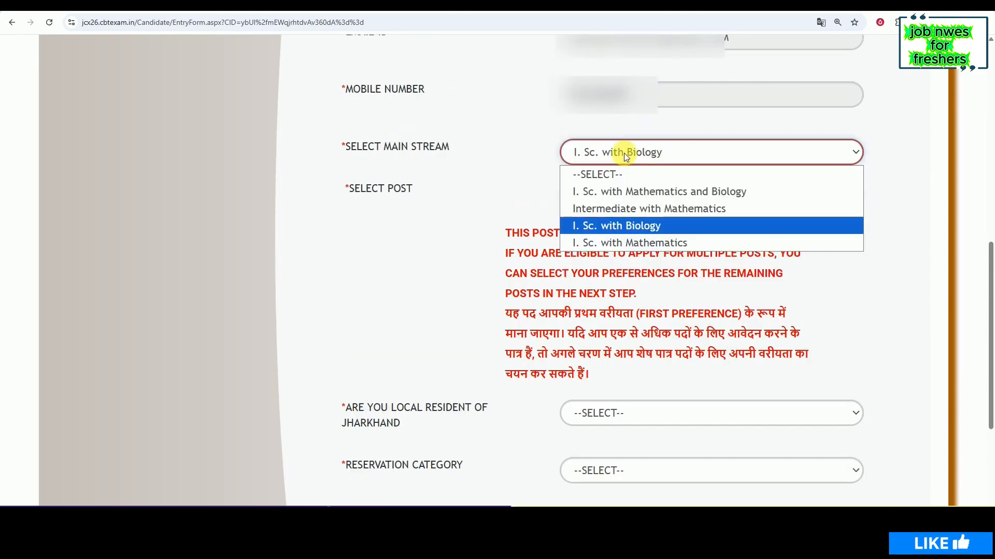
{"action": "left_click", "coordinate": [639, 244]}
{"action": "scroll", "coordinate": [660, 98], "scroll_direction": "down", "scroll_amount": 2}
{"action": "left_click", "coordinate": [660, 96]}
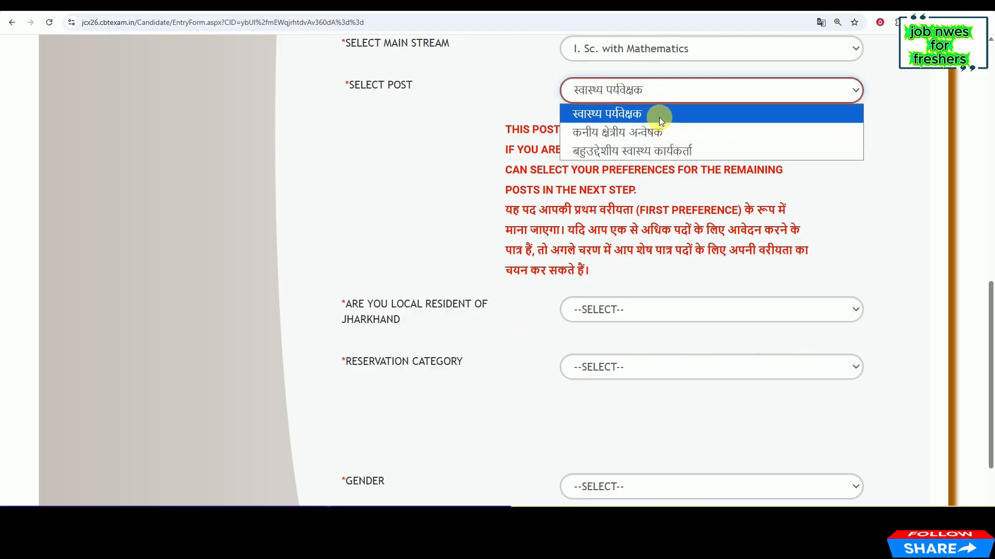
{"action": "left_click", "coordinate": [658, 115]}
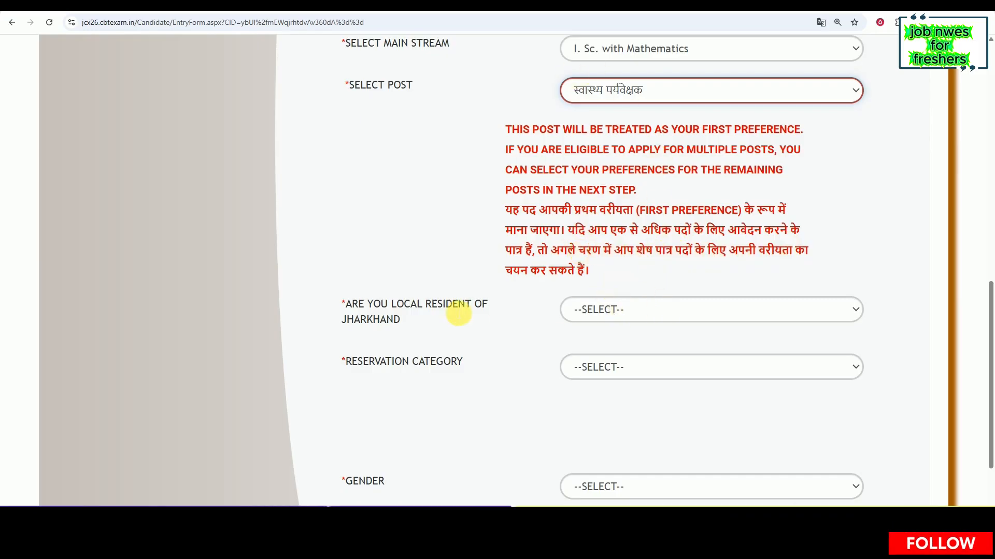
Step: Answer YES to being a local resident of Jharkhand and set the residential certificate's date of issue to 2026-08-05
{"action": "left_click", "coordinate": [591, 309]}
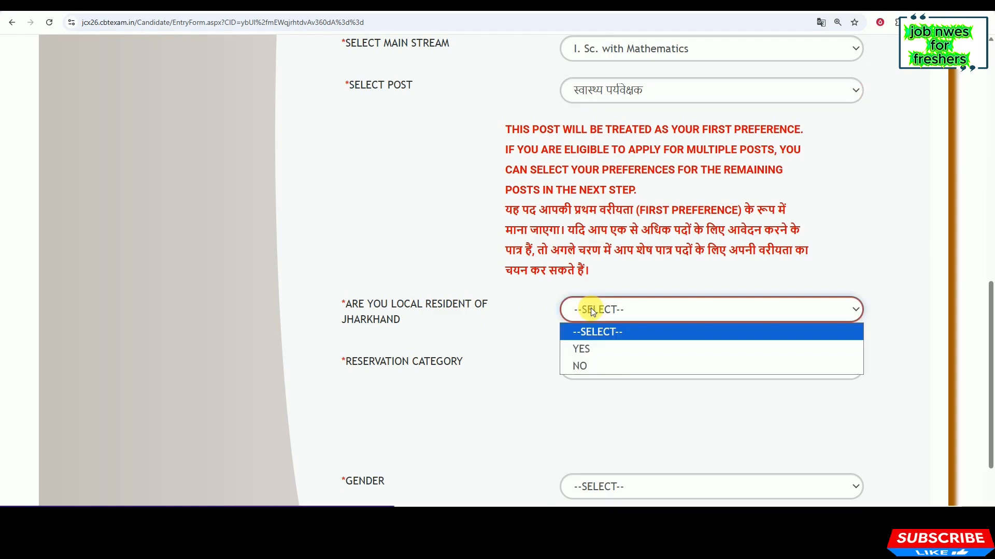
{"action": "left_click", "coordinate": [586, 349]}
{"action": "scroll", "coordinate": [596, 327], "scroll_direction": "down", "scroll_amount": 3}
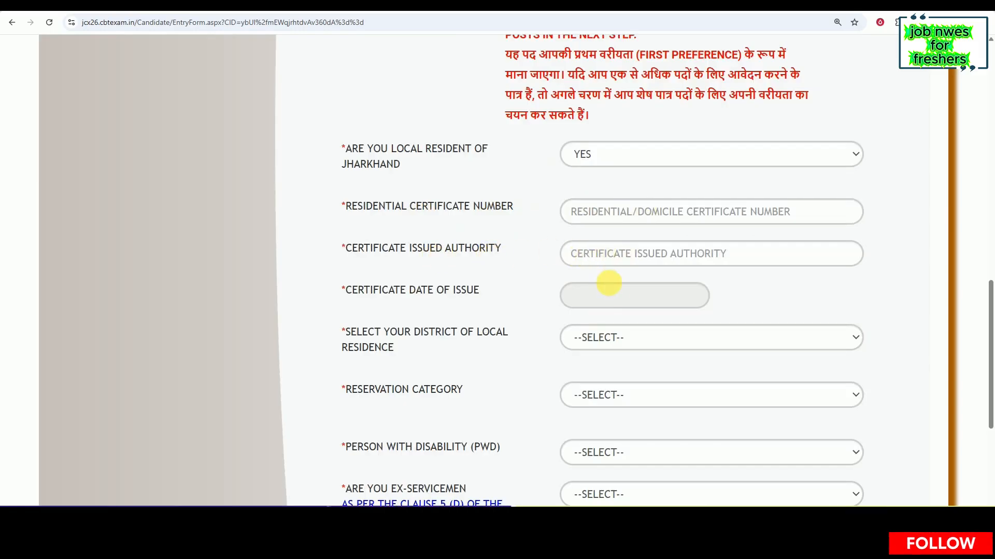
{"action": "left_click", "coordinate": [612, 295]}
{"action": "left_click", "coordinate": [629, 360]}
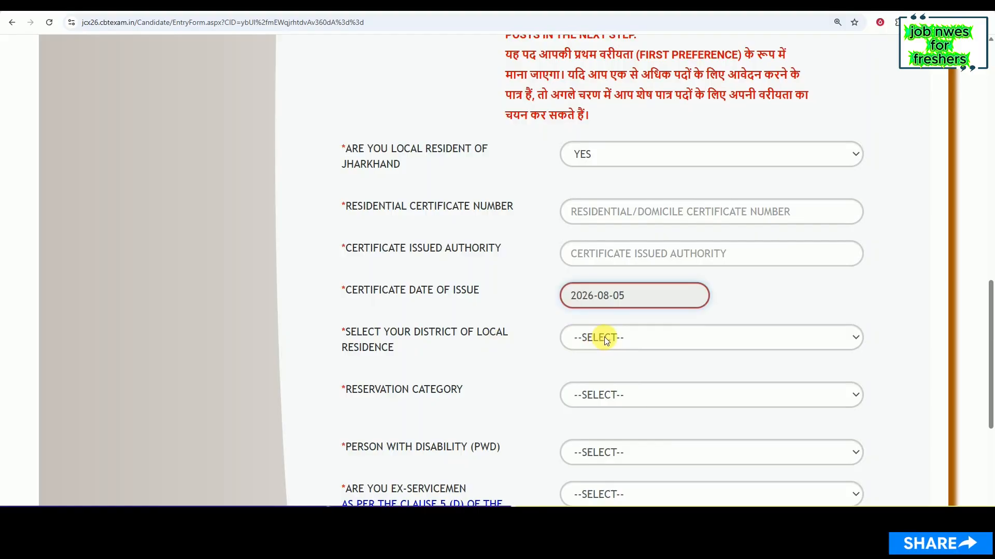
Step: Review the choices for district of local residence, reservation category and person with disability without selecting any
{"action": "left_click", "coordinate": [604, 336]}
{"action": "left_click", "coordinate": [514, 308]}
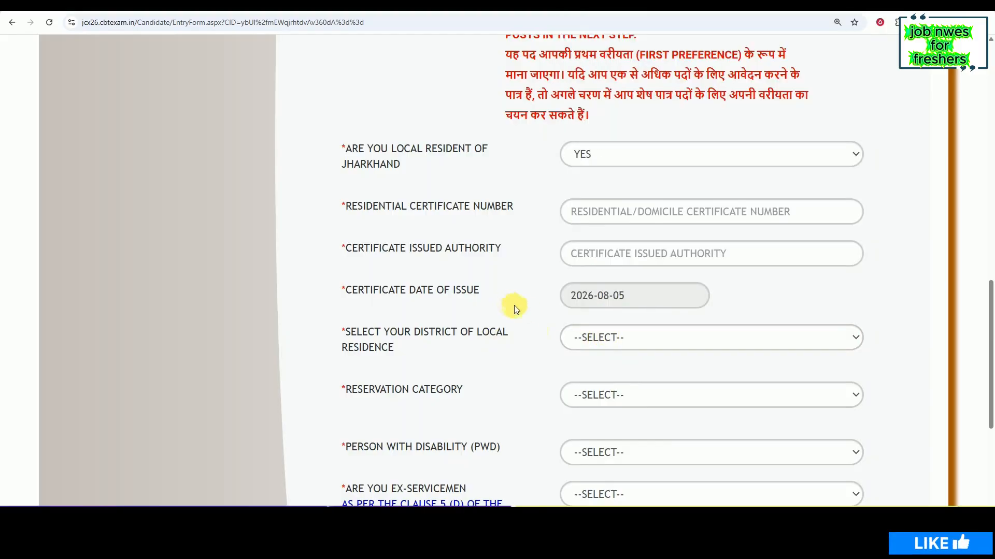
{"action": "left_click", "coordinate": [629, 403]}
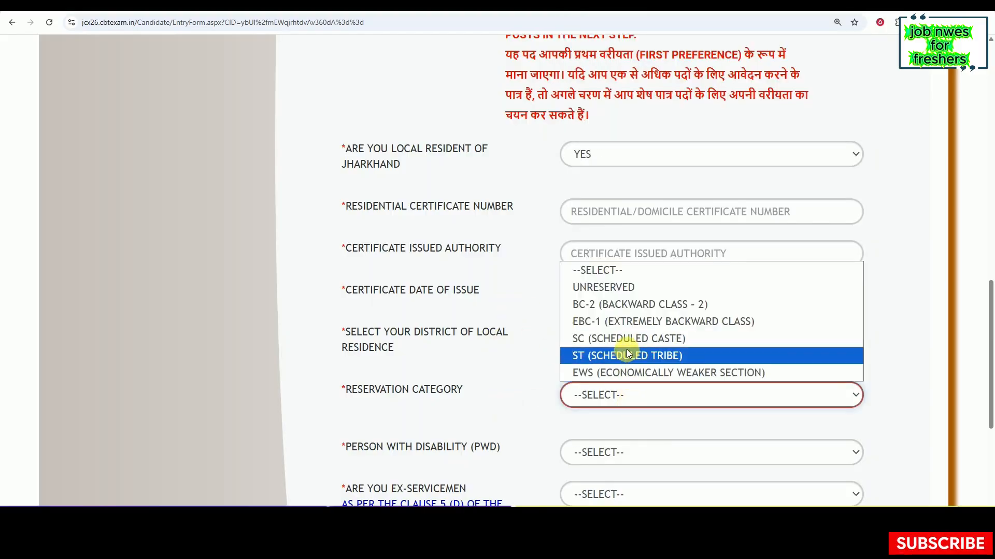
{"action": "left_click", "coordinate": [517, 388]}
{"action": "left_click", "coordinate": [617, 452]}
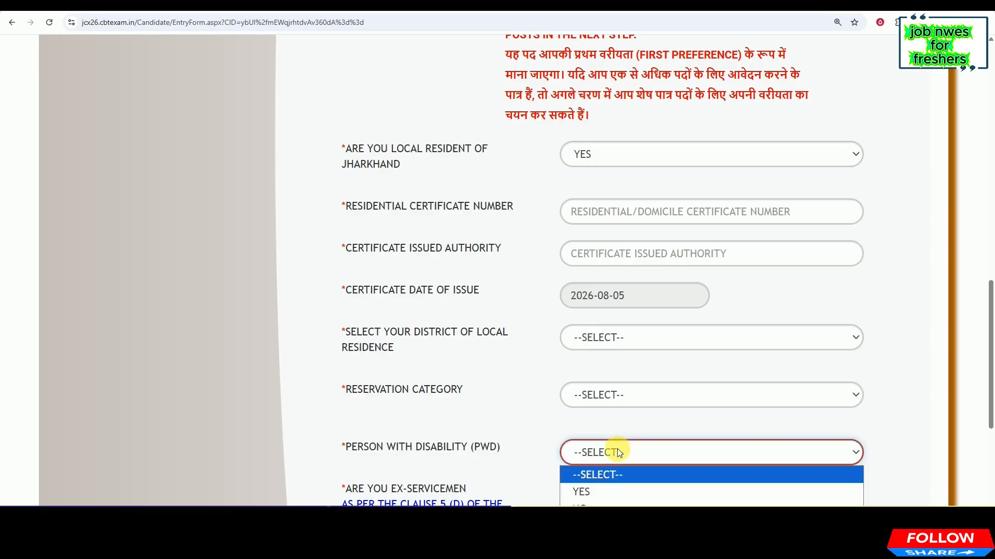
{"action": "left_click", "coordinate": [617, 450]}
{"action": "scroll", "coordinate": [541, 398], "scroll_direction": "down", "scroll_amount": 2}
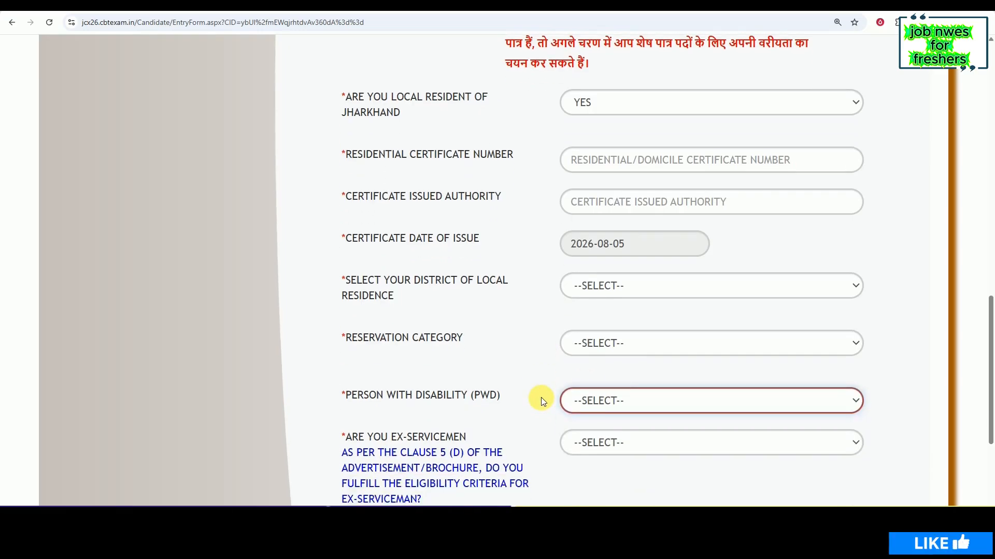
Step: Change the Jharkhand local resident answer to NO, accept the eligibility alert and set the reservation category to UNRESERVED
{"action": "scroll", "coordinate": [630, 373], "scroll_direction": "up", "scroll_amount": 2}
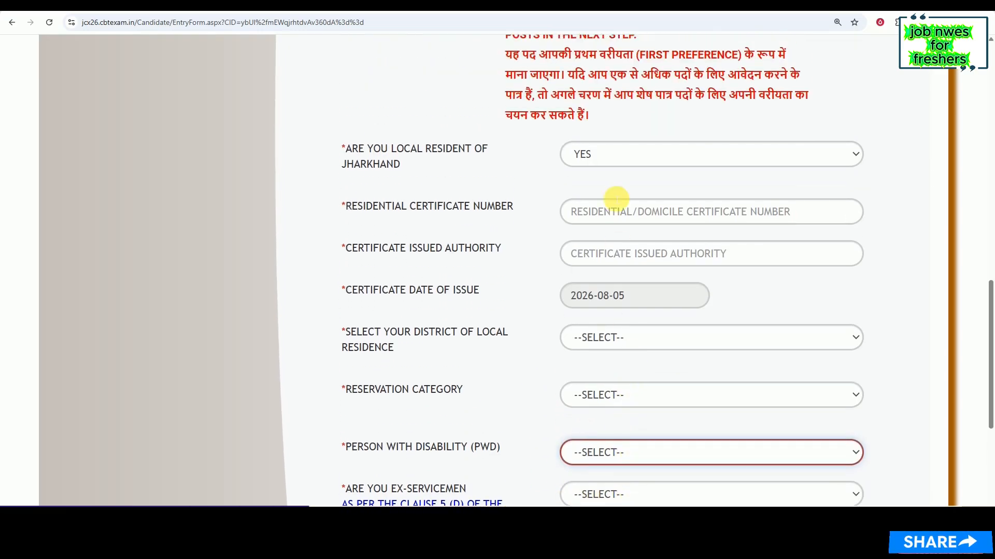
{"action": "left_click", "coordinate": [604, 159]}
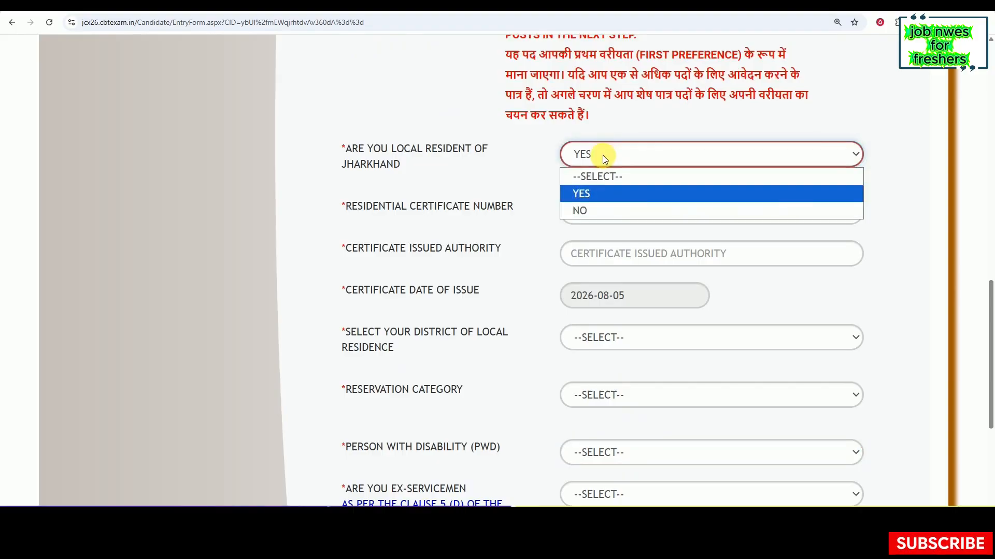
{"action": "left_click", "coordinate": [598, 211]}
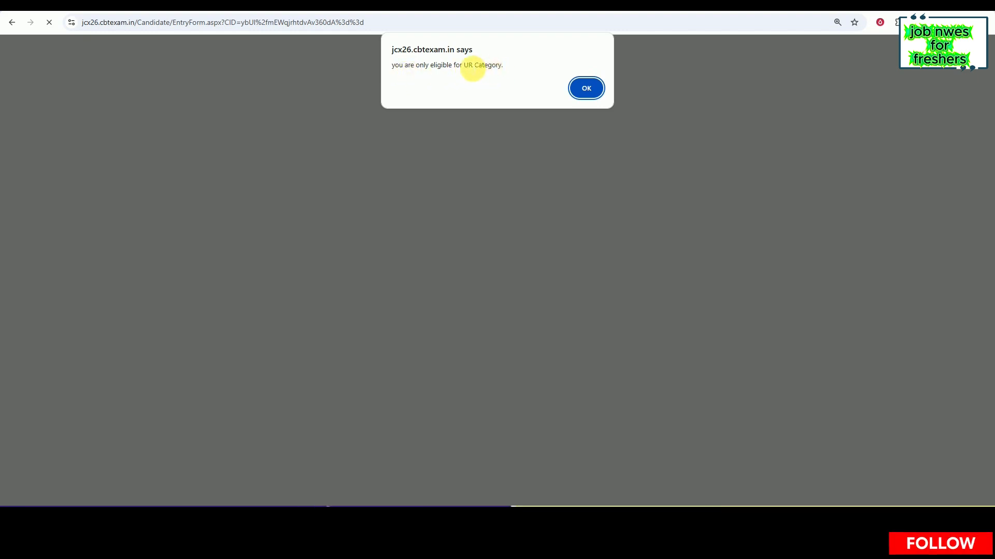
{"action": "left_click", "coordinate": [587, 95]}
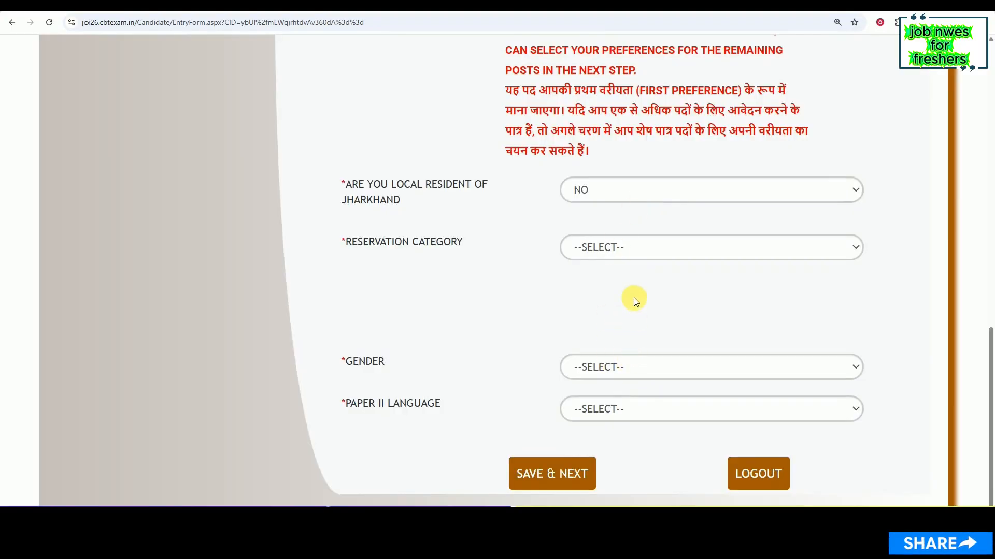
{"action": "left_click", "coordinate": [627, 244]}
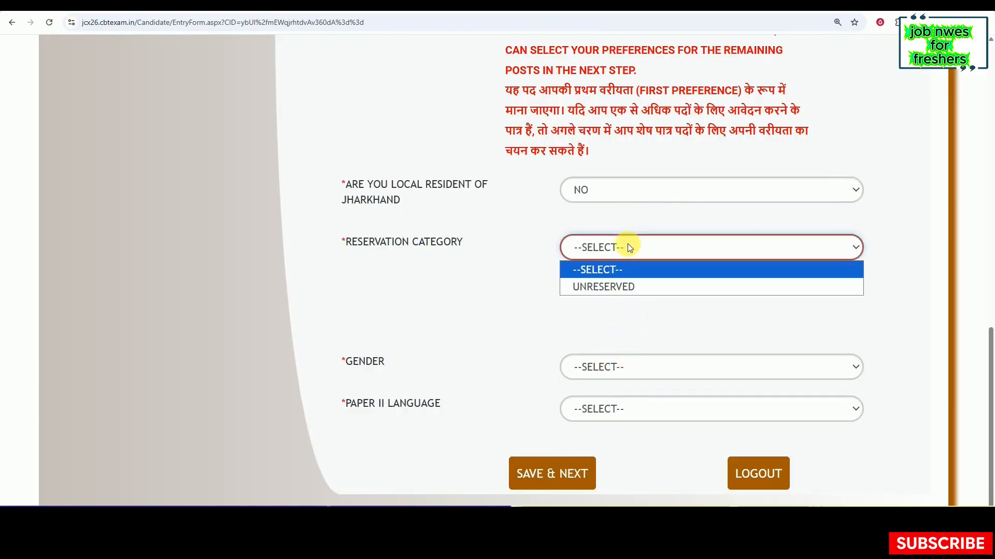
{"action": "left_click", "coordinate": [620, 286]}
Step: Set the gender to MALE and the Paper II language to Hindi, and save the page to continue to the application form
{"action": "left_click", "coordinate": [636, 366]}
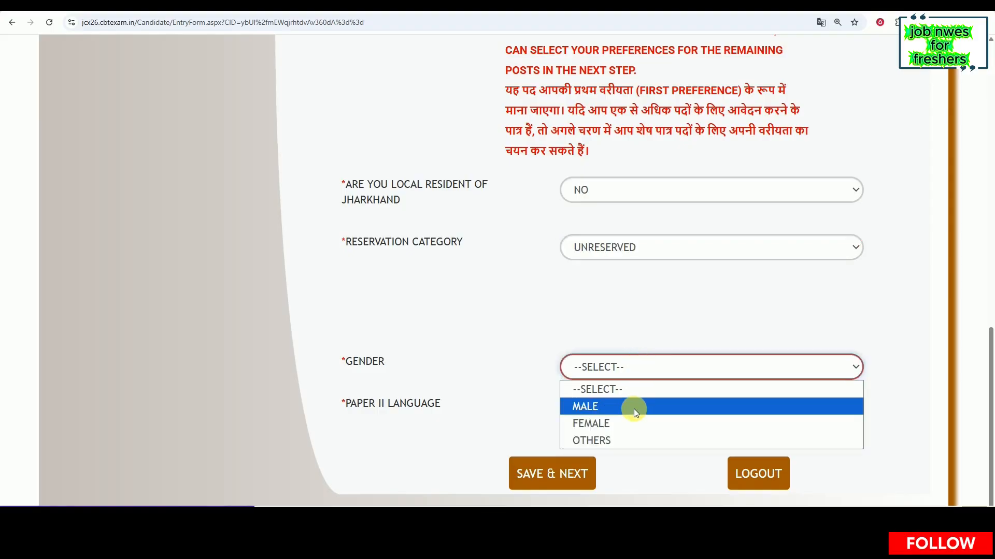
{"action": "left_click", "coordinate": [634, 409]}
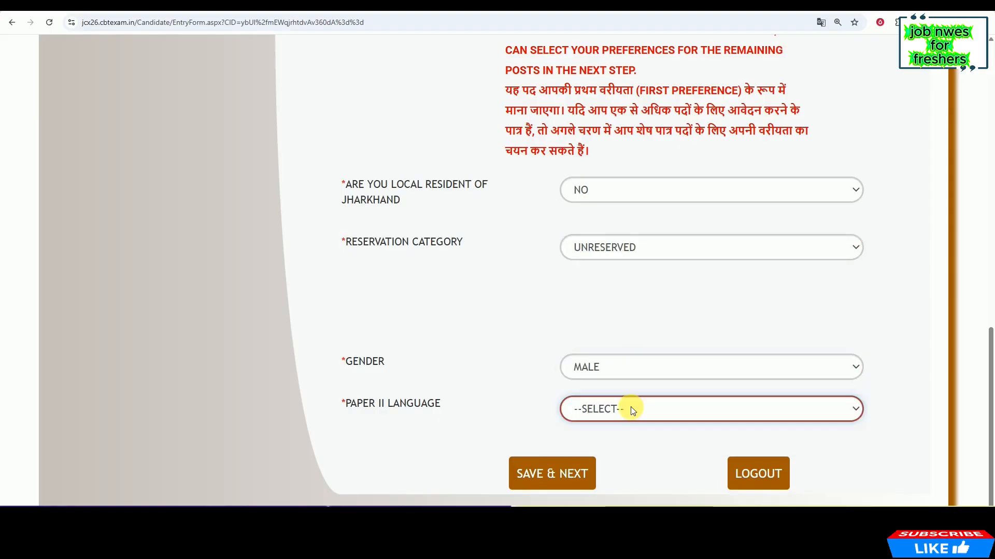
{"action": "left_click", "coordinate": [632, 409]}
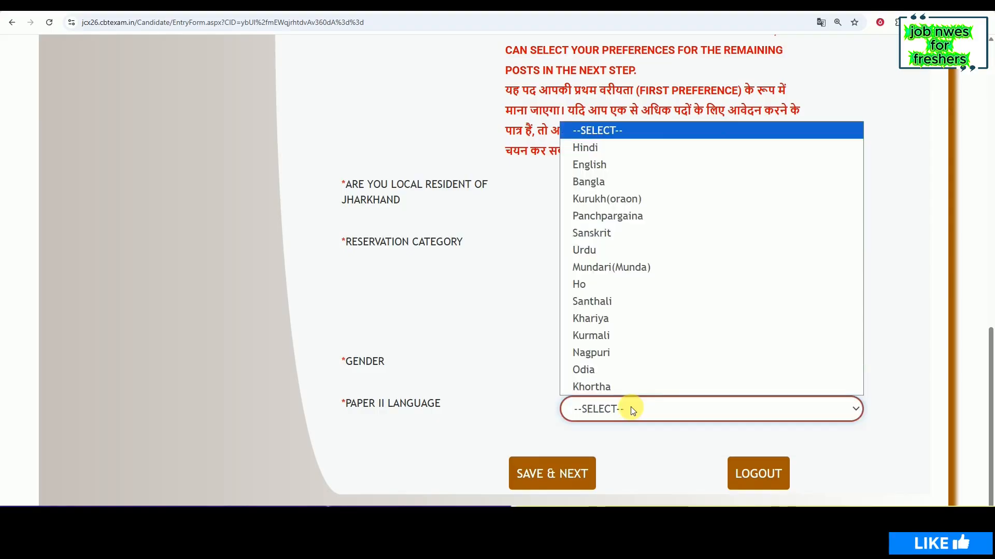
{"action": "left_click", "coordinate": [633, 149]}
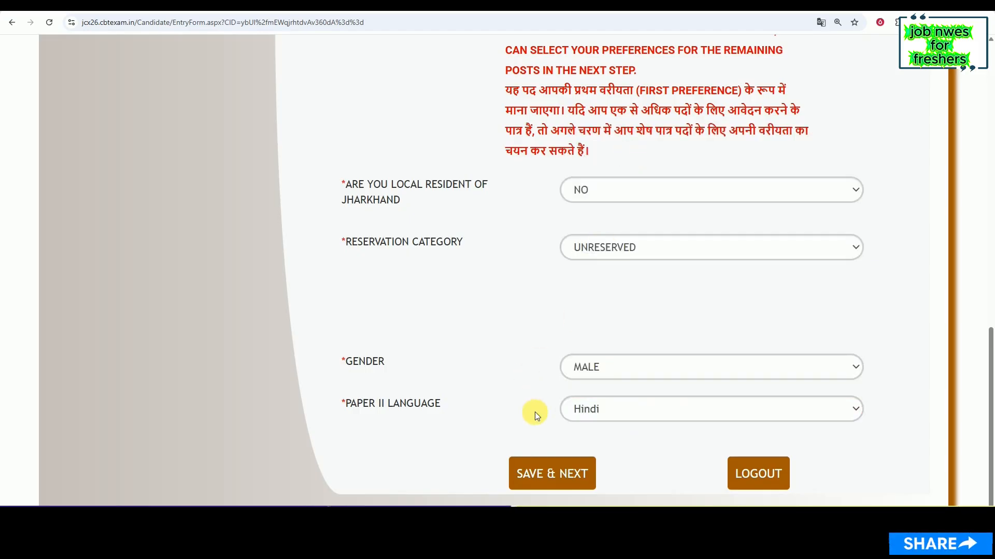
{"action": "left_click", "coordinate": [556, 468]}
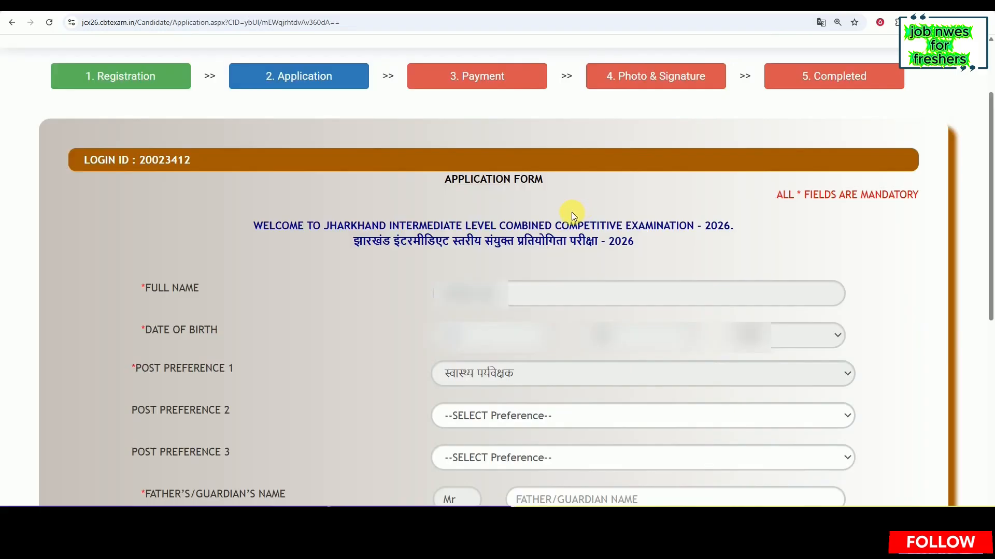
Step: Choose कनीय क्षेत्रीय अन्वेषक as post preference 2 and बहुउद्देशीय स्वास्थ्य कार्यकर्ता as post preference 3
{"action": "scroll", "coordinate": [570, 212], "scroll_direction": "down", "scroll_amount": 2}
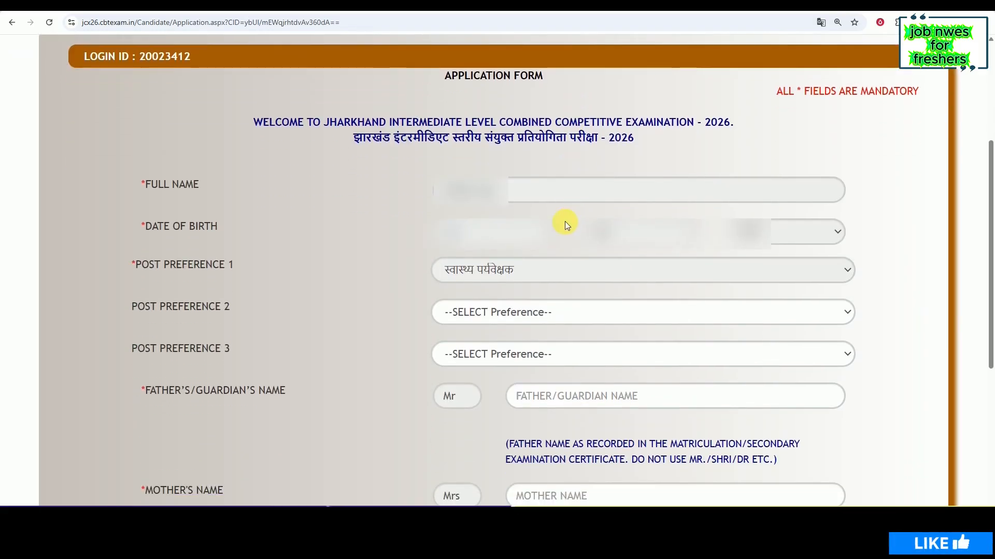
{"action": "left_click", "coordinate": [483, 316]}
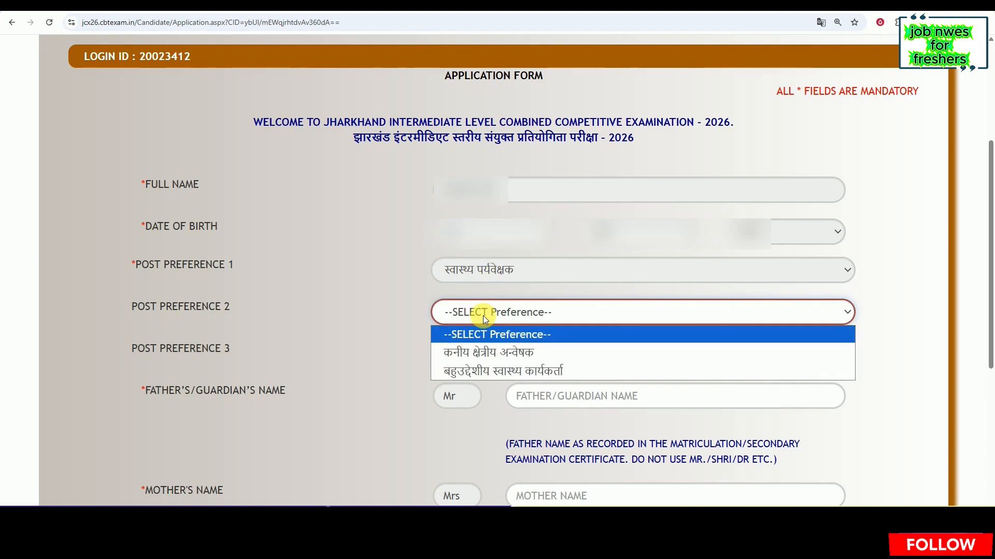
{"action": "left_click", "coordinate": [487, 352]}
{"action": "left_click", "coordinate": [489, 355]}
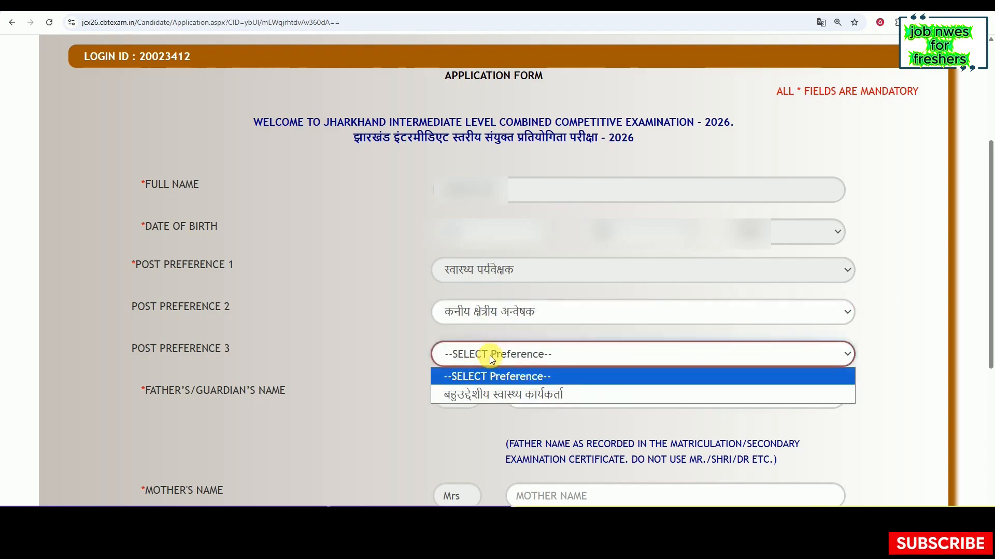
{"action": "left_click", "coordinate": [495, 393]}
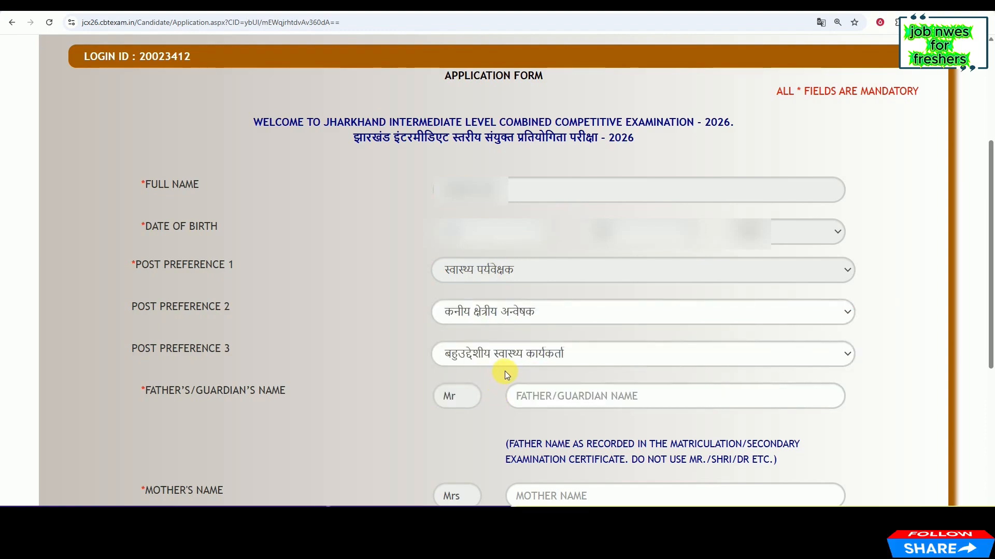
Step: Set the marital status to UNMARRIED and save the application form page to continue to the contact details
{"action": "scroll", "coordinate": [504, 371], "scroll_direction": "down", "scroll_amount": 1}
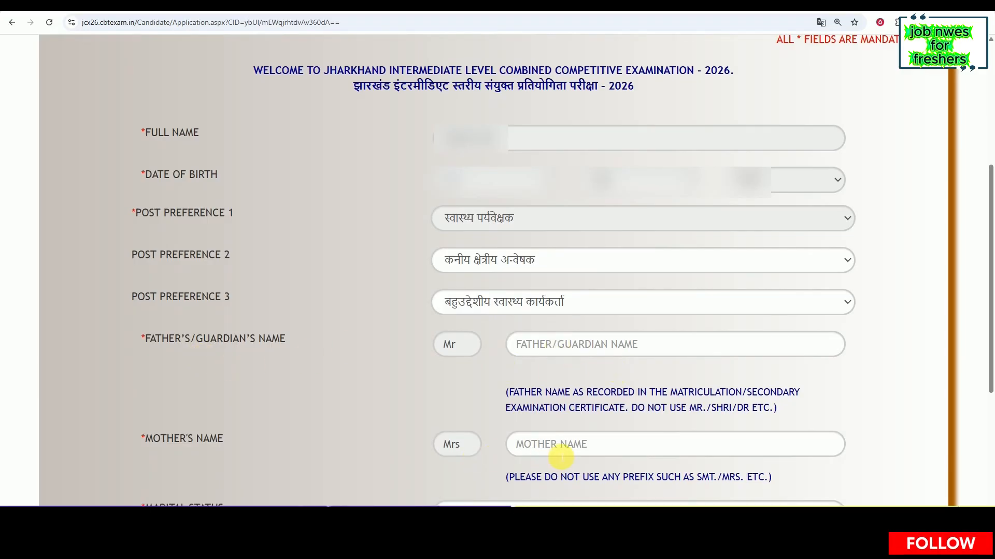
{"action": "scroll", "coordinate": [556, 435], "scroll_direction": "down", "scroll_amount": 3}
{"action": "left_click", "coordinate": [529, 362]}
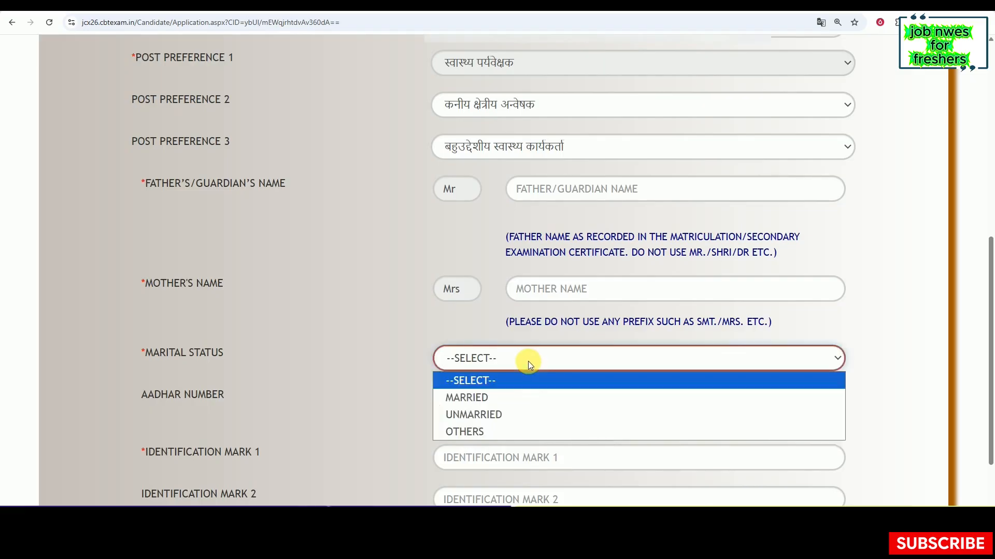
{"action": "left_click", "coordinate": [521, 414]}
{"action": "scroll", "coordinate": [519, 363], "scroll_direction": "down", "scroll_amount": 2}
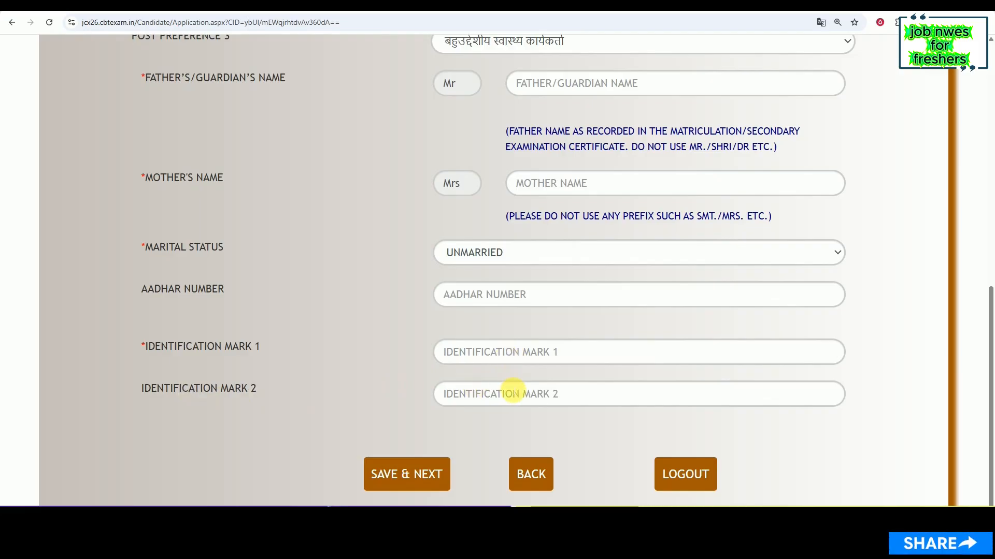
{"action": "left_click", "coordinate": [438, 476]}
Step: Fill in the permanent address line with placeholders for ward number, village, post office and police station
{"action": "scroll", "coordinate": [330, 240], "scroll_direction": "down", "scroll_amount": 2}
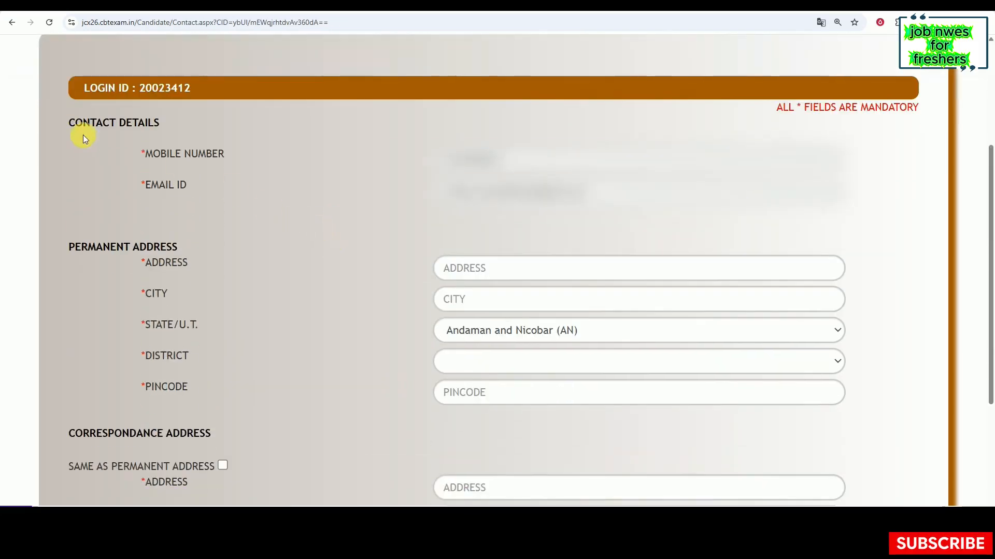
{"action": "scroll", "coordinate": [202, 186], "scroll_direction": "down", "scroll_amount": 2}
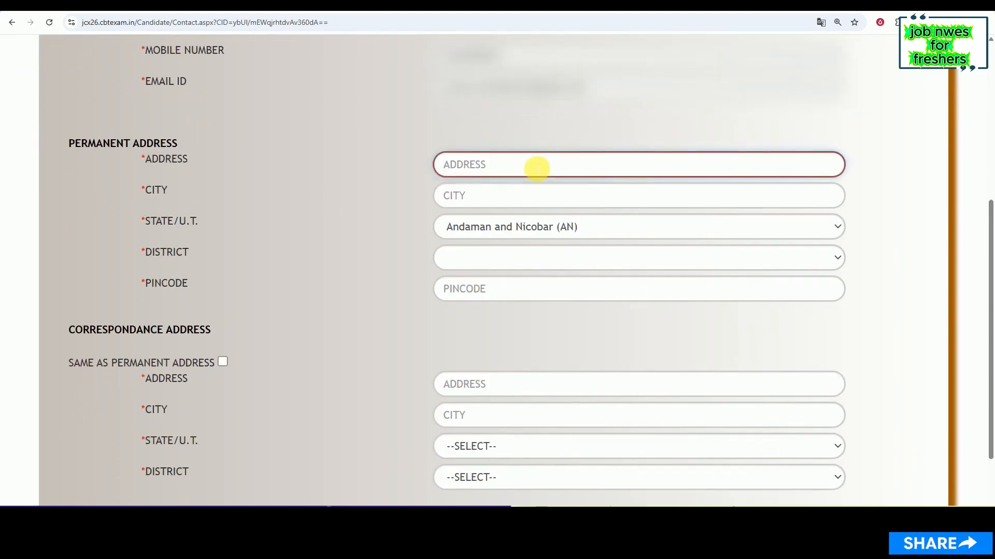
{"action": "type", "text": "w"}
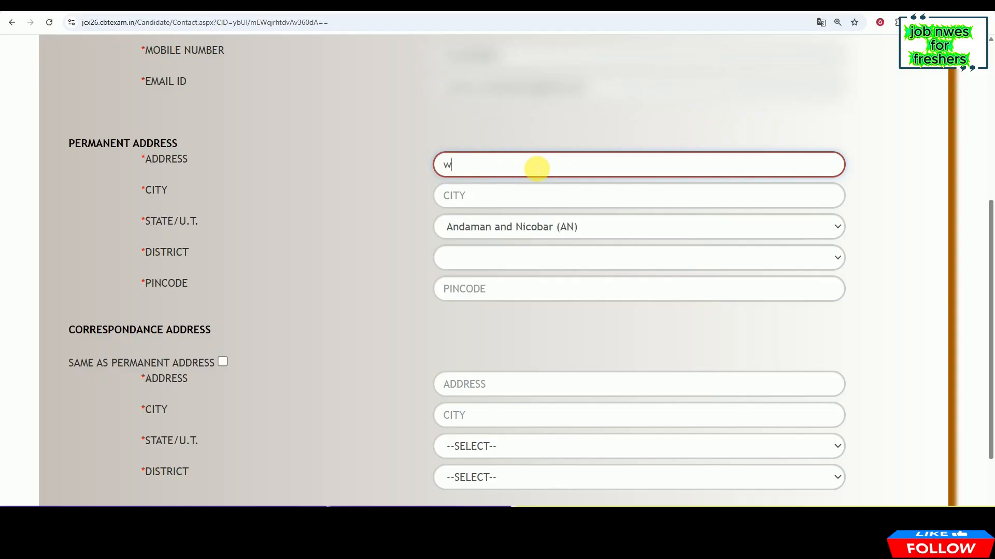
{"action": "key", "text": "BackSpace"}
{"action": "type", "text": "WARD NO"}
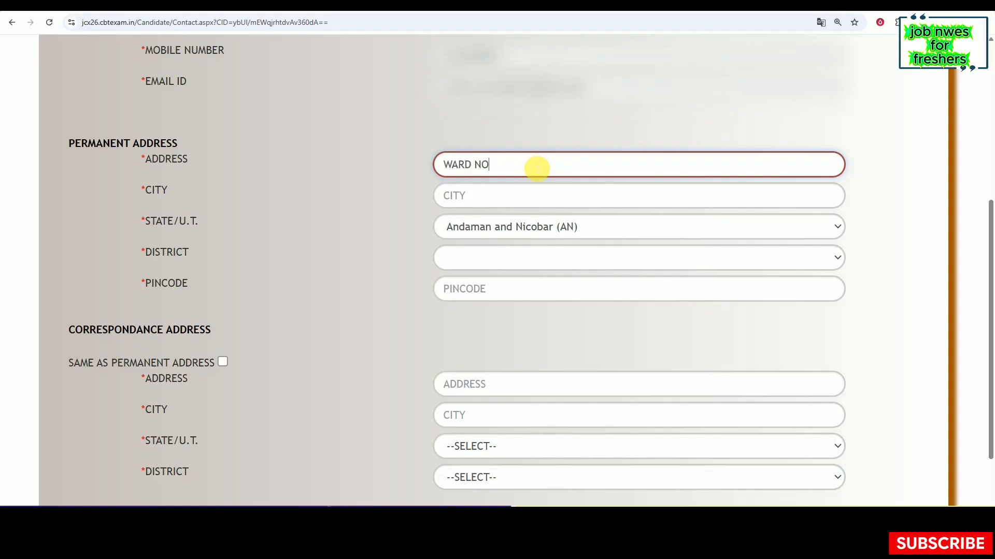
{"action": "type", "text": " ,VIL"}
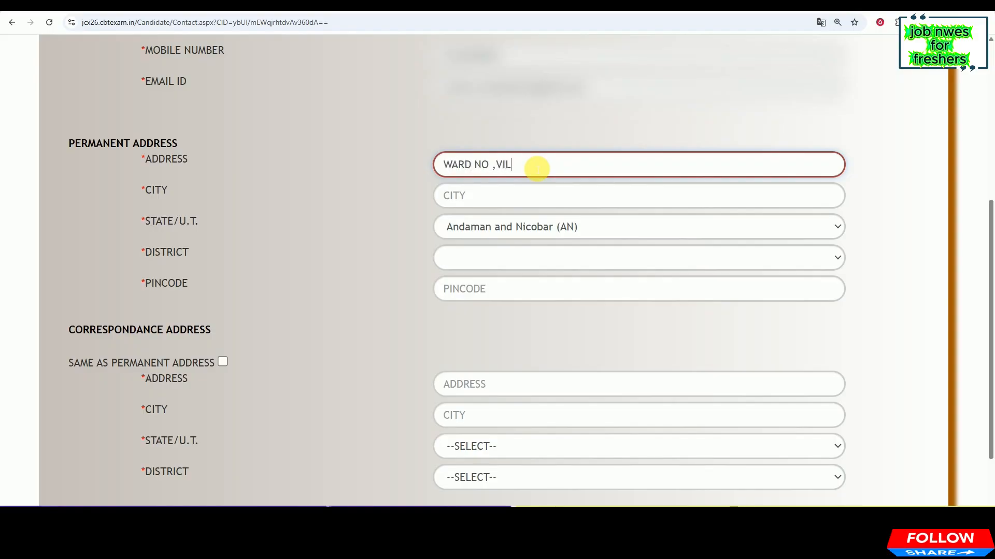
{"action": "type", "text": "L,"}
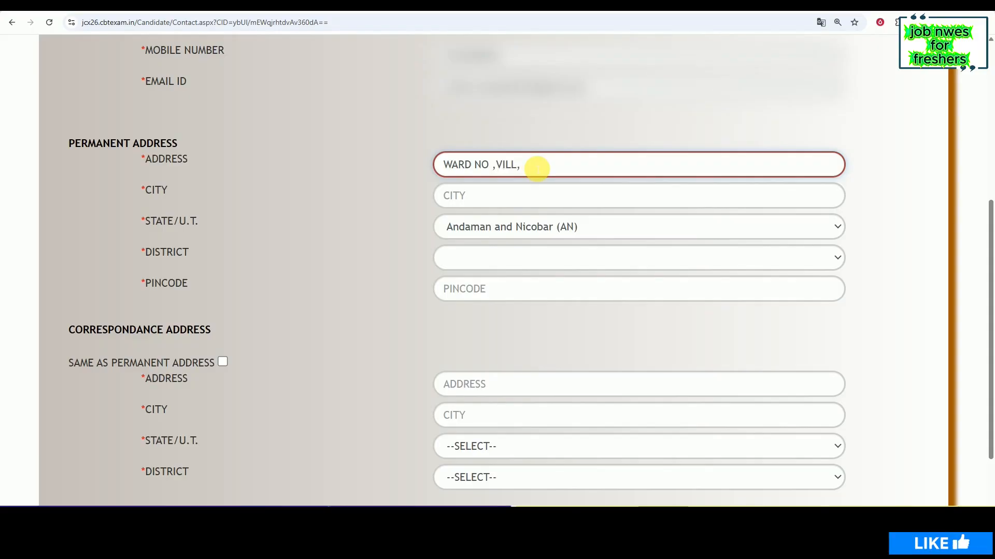
{"action": "type", "text": "PO,PS"}
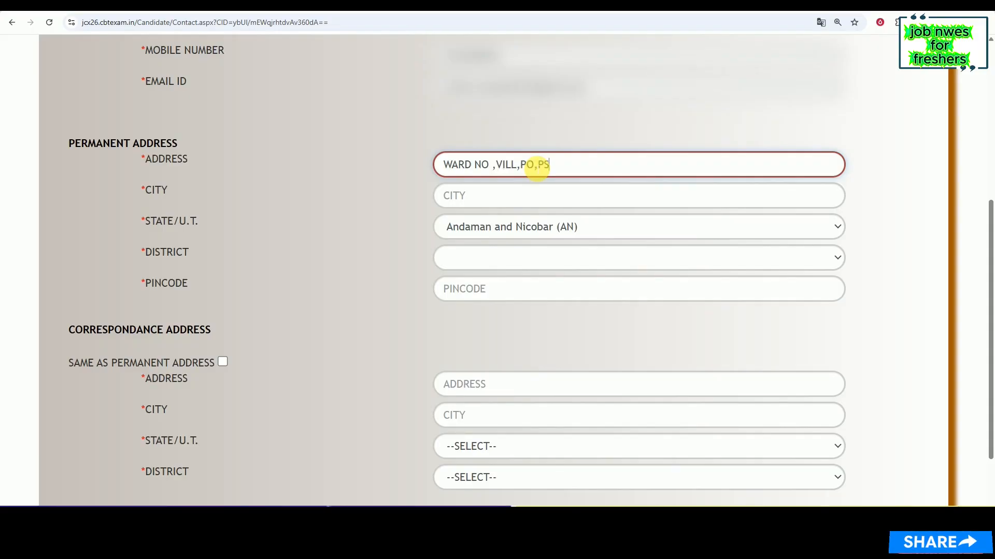
Step: Set the permanent address state to Bihar (BR) and district to Sitamarhi, and save to continue to the education details
{"action": "left_click", "coordinate": [576, 219]}
{"action": "left_click", "coordinate": [534, 318]}
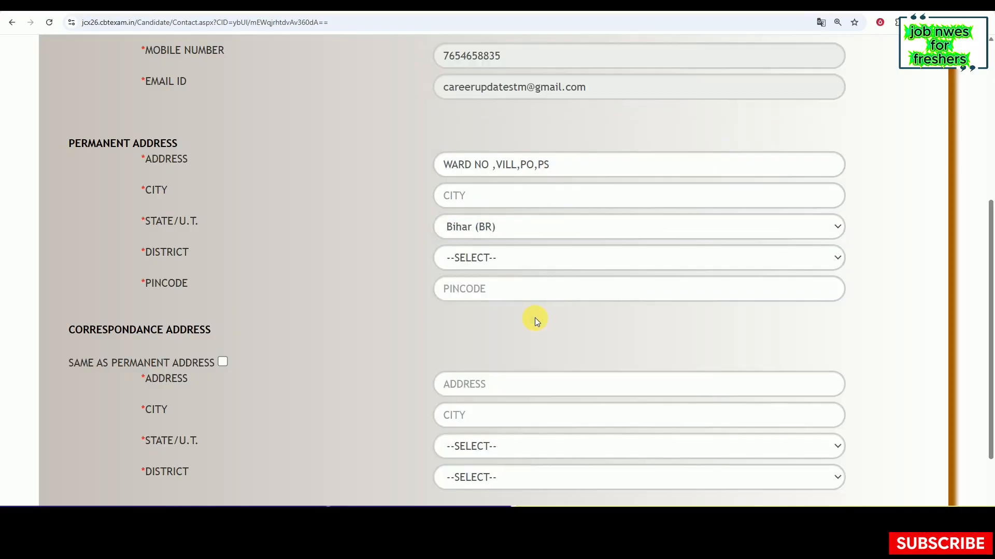
{"action": "scroll", "coordinate": [535, 318], "scroll_direction": "down", "scroll_amount": 2}
{"action": "left_click", "coordinate": [558, 157]}
{"action": "scroll", "coordinate": [554, 325], "scroll_direction": "down", "scroll_amount": 5}
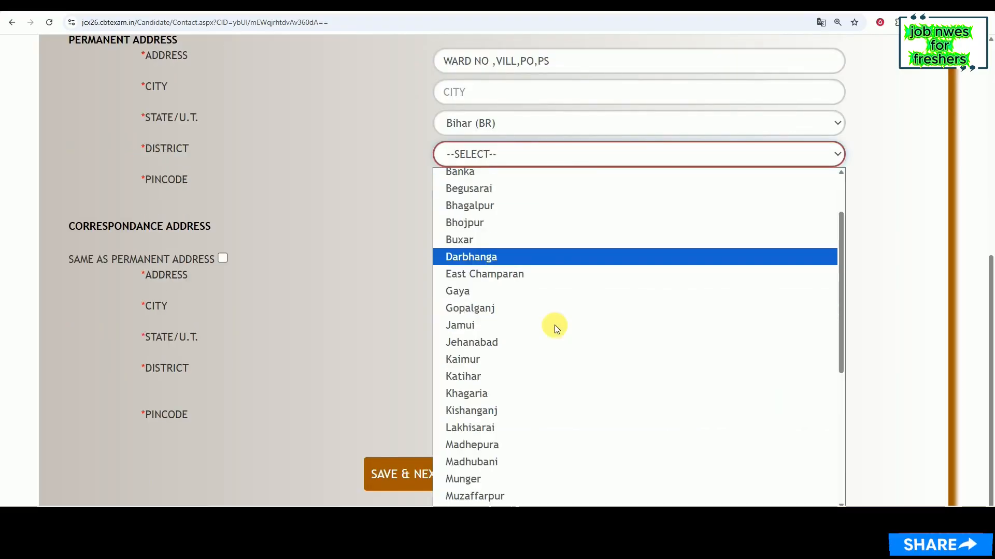
{"action": "left_click", "coordinate": [551, 415]}
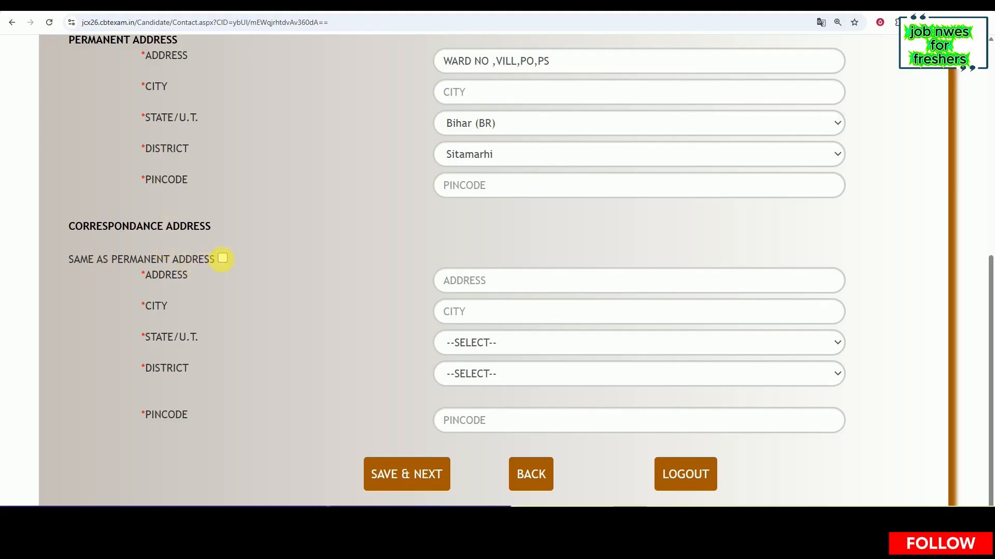
{"action": "left_click", "coordinate": [409, 473]}
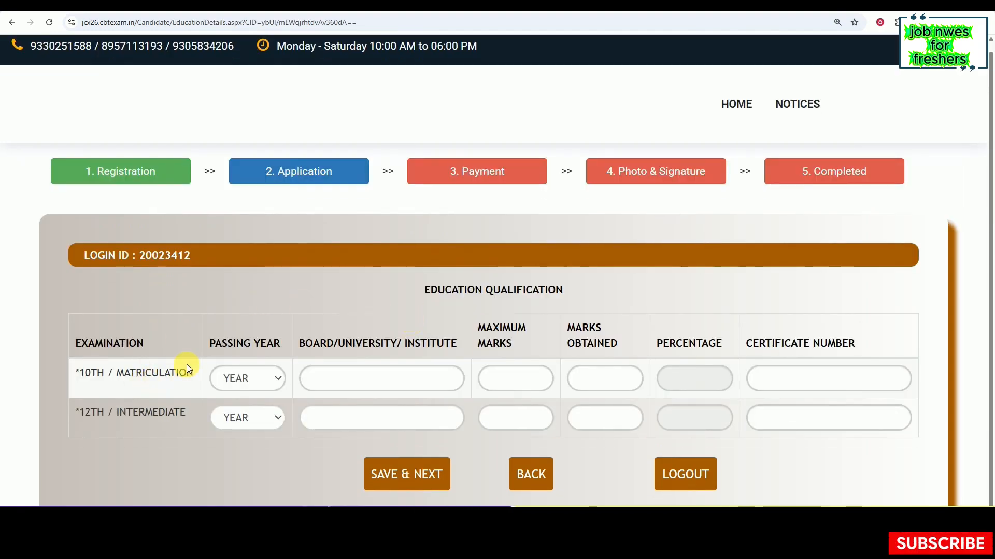
Step: Set the 10th / Matriculation passing year to 2016 and enter BSEB PATNA as its board
{"action": "left_click", "coordinate": [243, 378]}
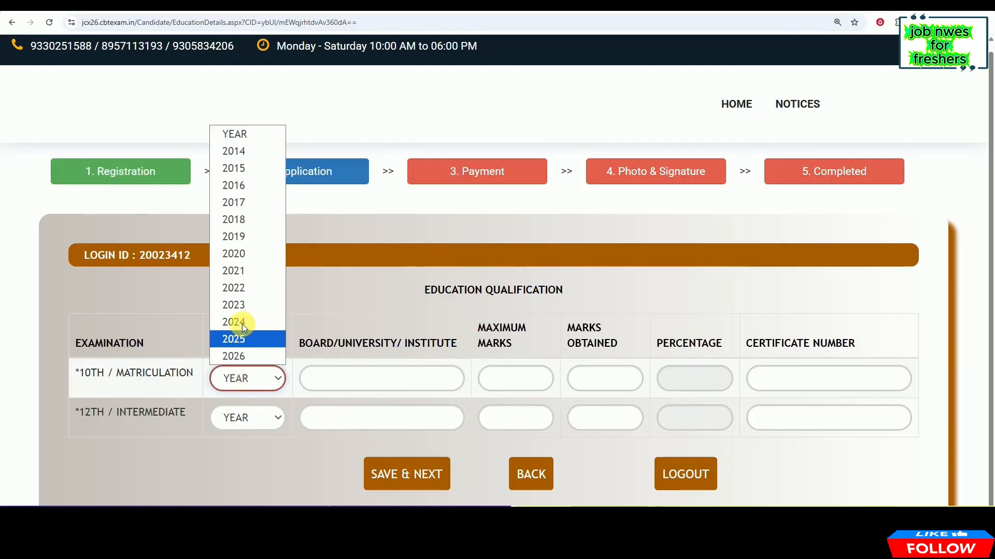
{"action": "left_click", "coordinate": [234, 185]}
{"action": "left_click", "coordinate": [434, 382]}
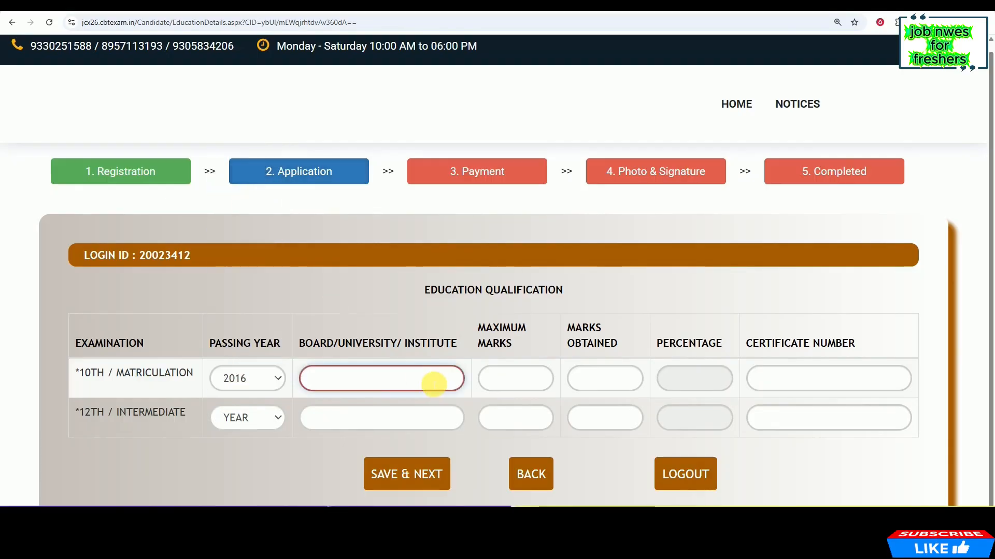
{"action": "type", "text": "BSEB A"}
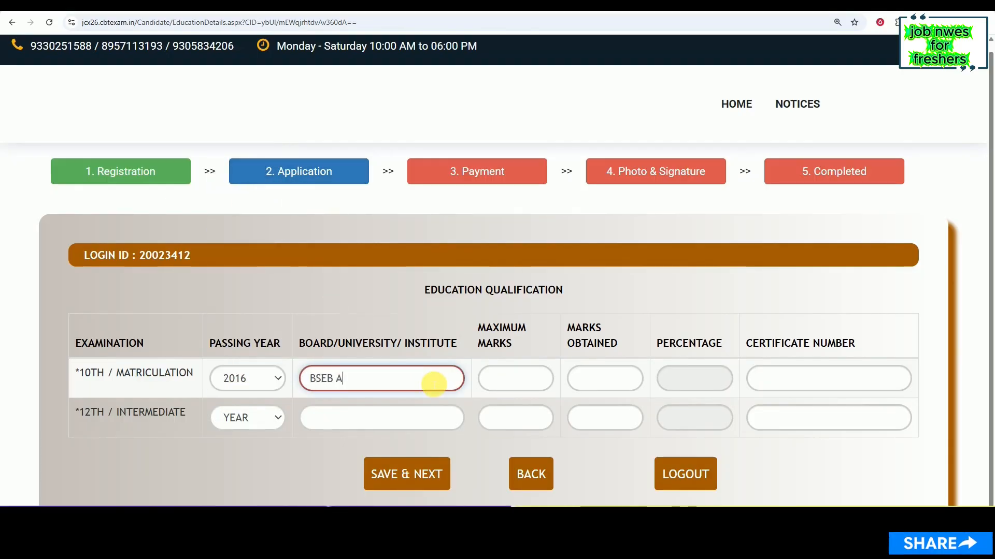
{"action": "key", "text": "BackSpace"}
{"action": "key", "text": "BackSpace"}
{"action": "type", "text": "PATNA"}
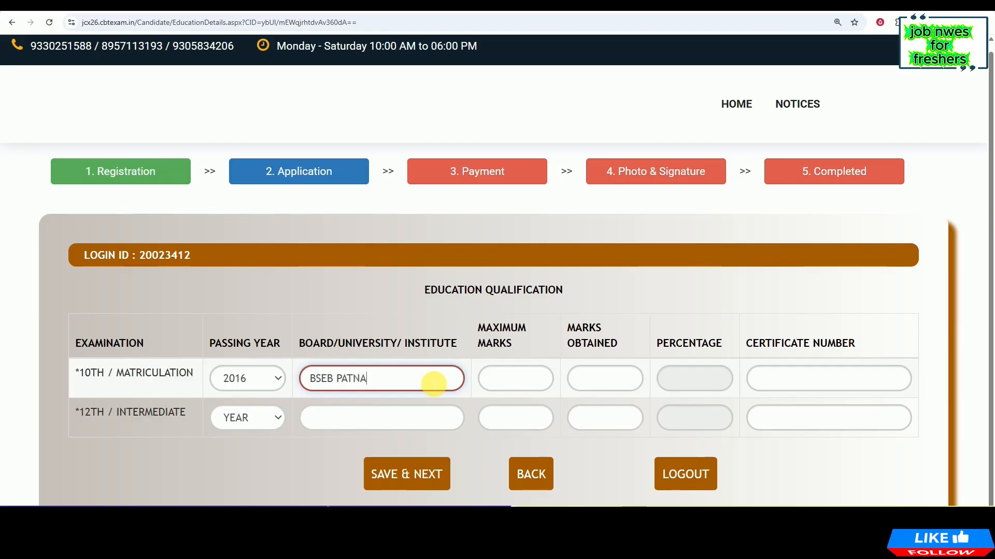
Step: Enter 500 as the maximum marks and 350 as the marks obtained for 10th / Matriculation
{"action": "key", "text": "Tab"}
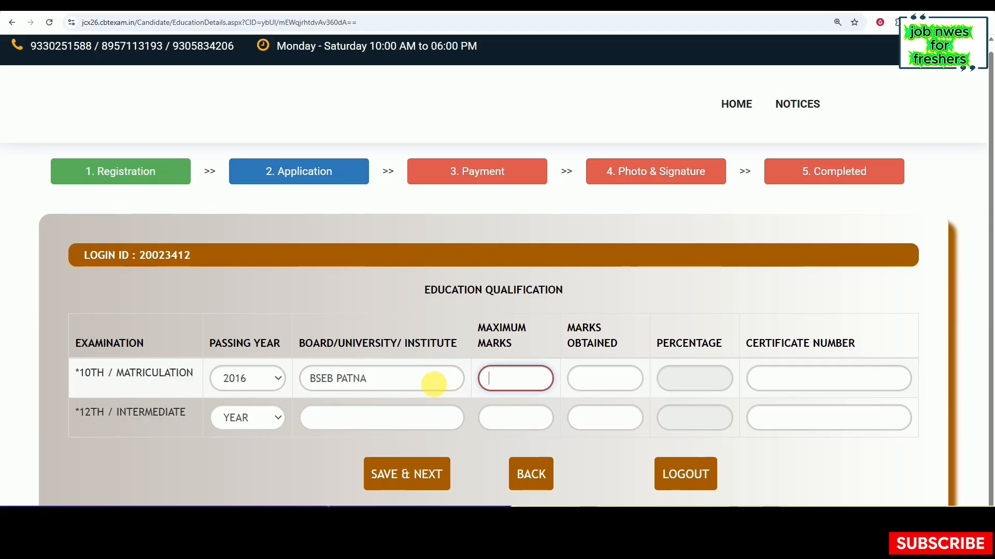
{"action": "type", "text": "500"}
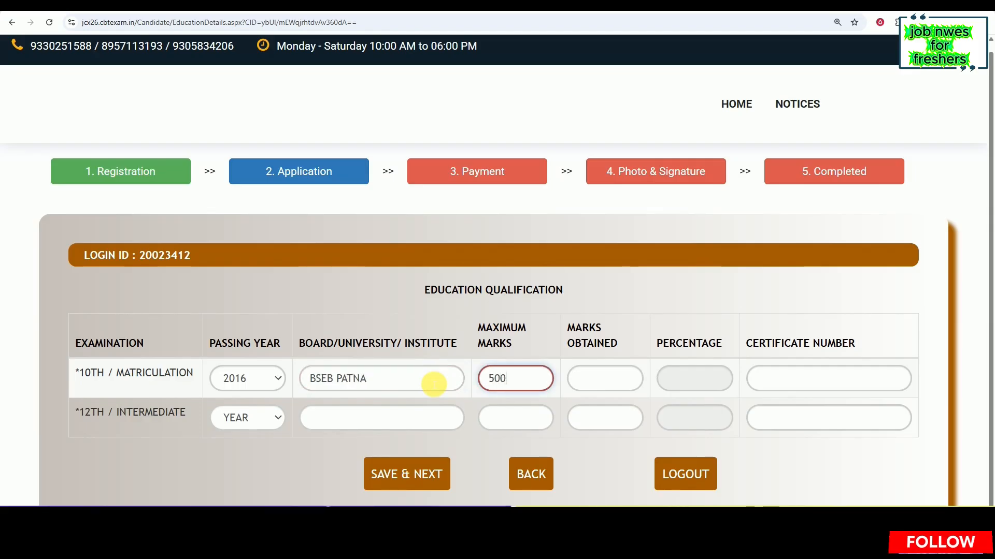
{"action": "key", "text": "Tab"}
{"action": "type", "text": "350"}
{"action": "key", "text": "Tab"}
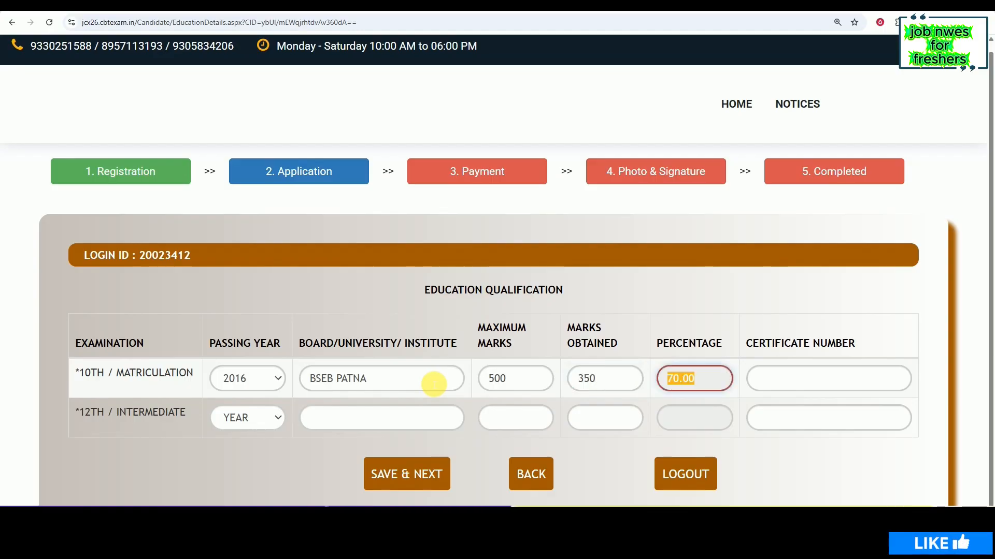
Step: Set the 12th / Intermediate passing year to 2018 and enter BSEB PATNA as its board
{"action": "left_click", "coordinate": [776, 350]}
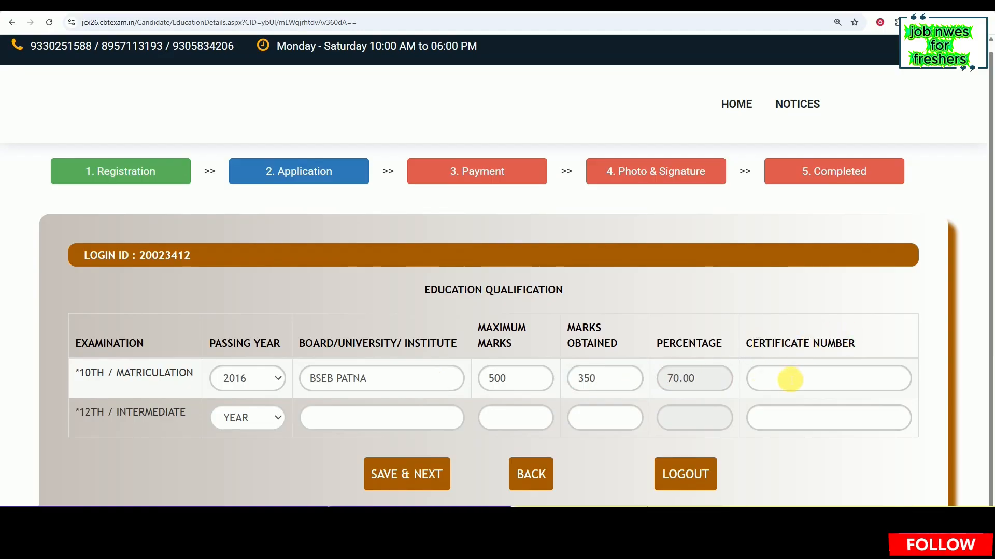
{"action": "left_click", "coordinate": [244, 418]}
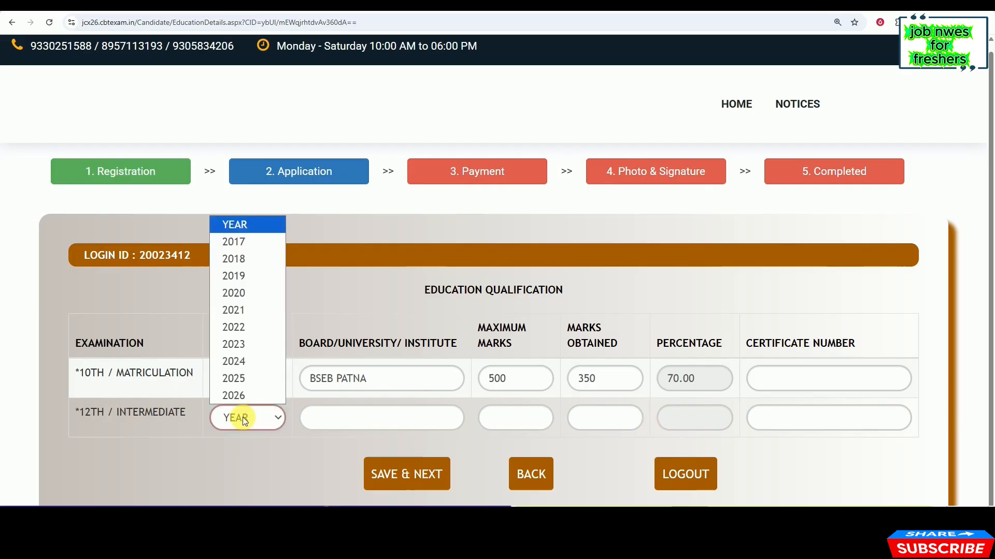
{"action": "left_click", "coordinate": [245, 259]}
{"action": "left_click", "coordinate": [351, 428]}
{"action": "type", "text": "BS"}
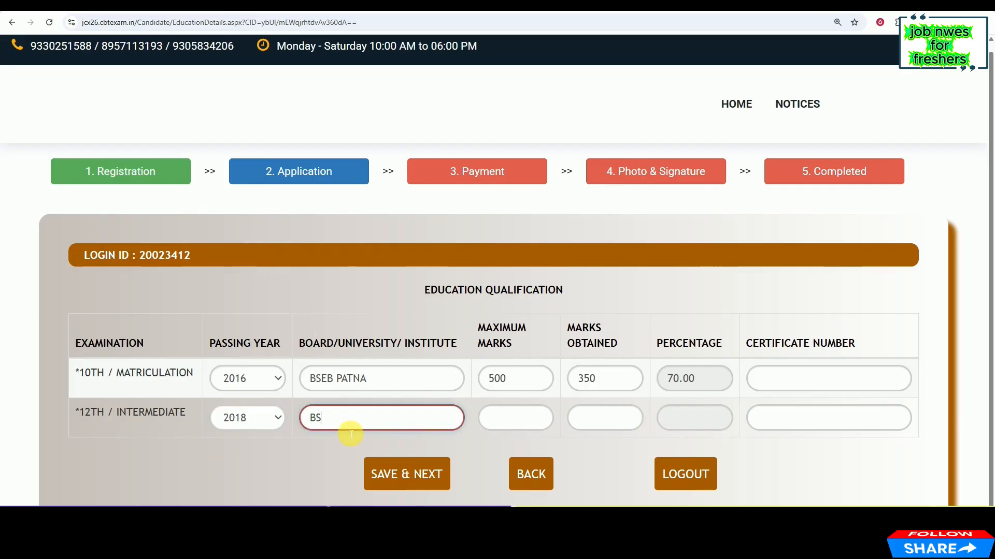
{"action": "type", "text": "EB PATNA"}
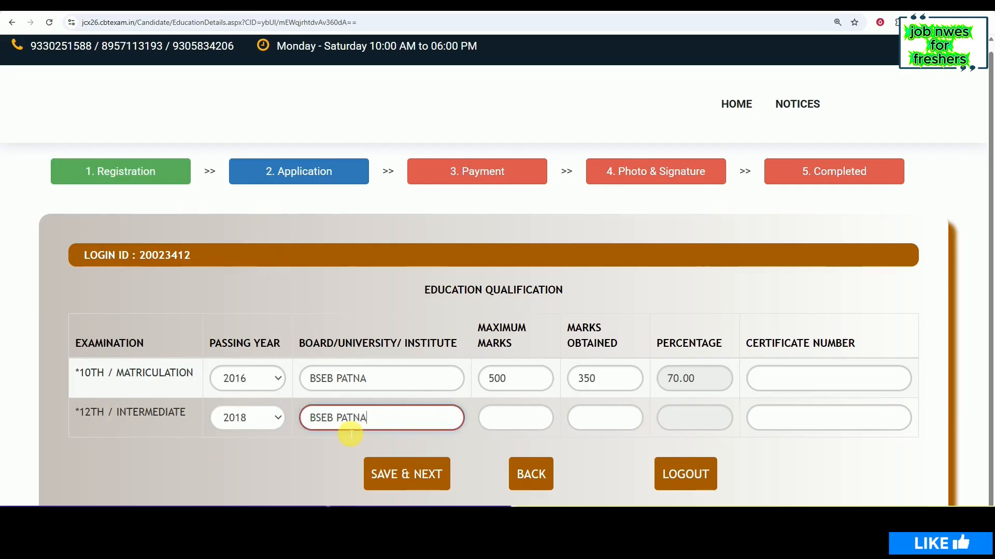
Step: Enter 500 as the maximum marks and 375 as the marks obtained for 12th / Intermediate, and save to continue to the document upload
{"action": "key", "text": "Tab"}
{"action": "type", "text": "500"}
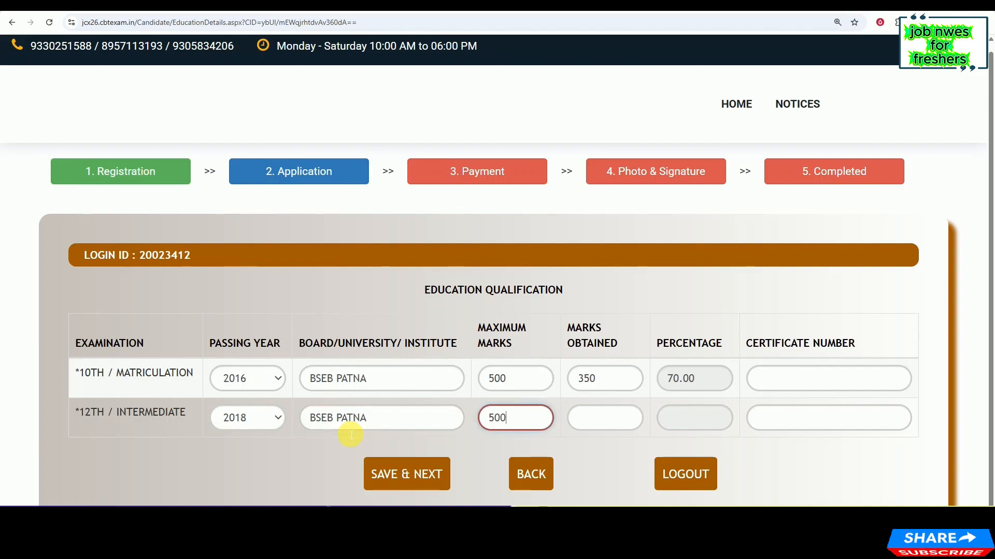
{"action": "key", "text": "Tab"}
{"action": "type", "text": "375"}
{"action": "key", "text": "Tab"}
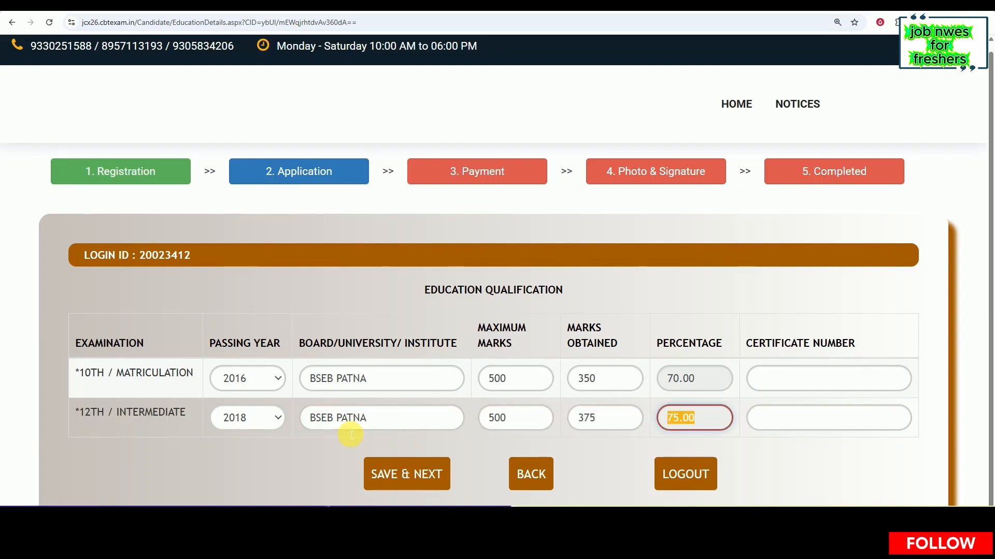
{"action": "key", "text": "Tab"}
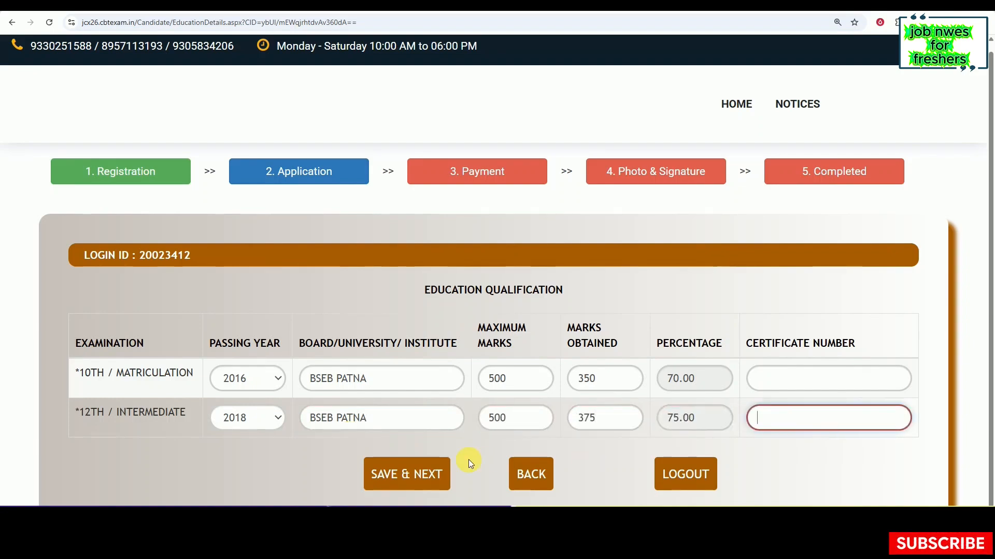
{"action": "left_click", "coordinate": [429, 473]}
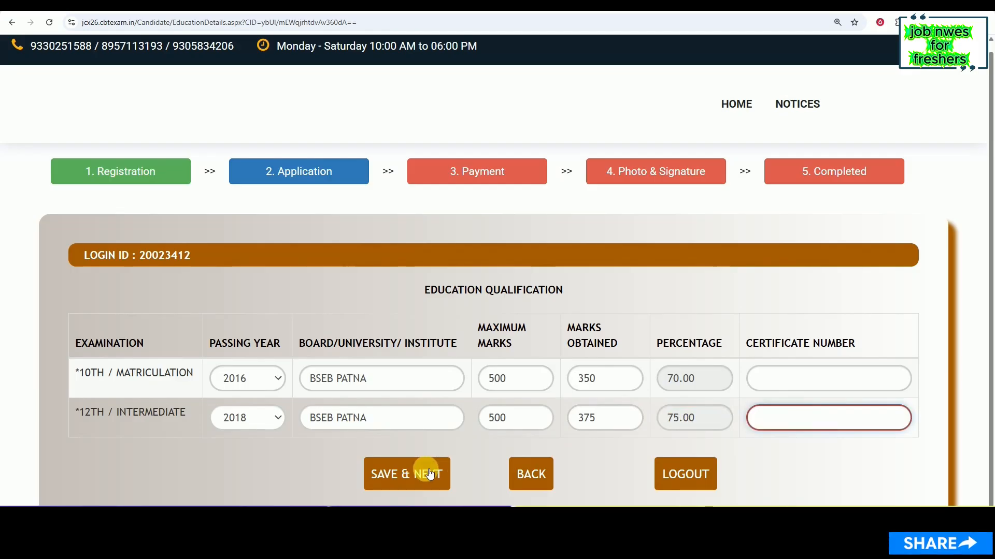
Step: Review the required 10th and 12th certificate and marksheet uploads, and save to continue to the application preview
{"action": "scroll", "coordinate": [451, 207], "scroll_direction": "down", "scroll_amount": 2}
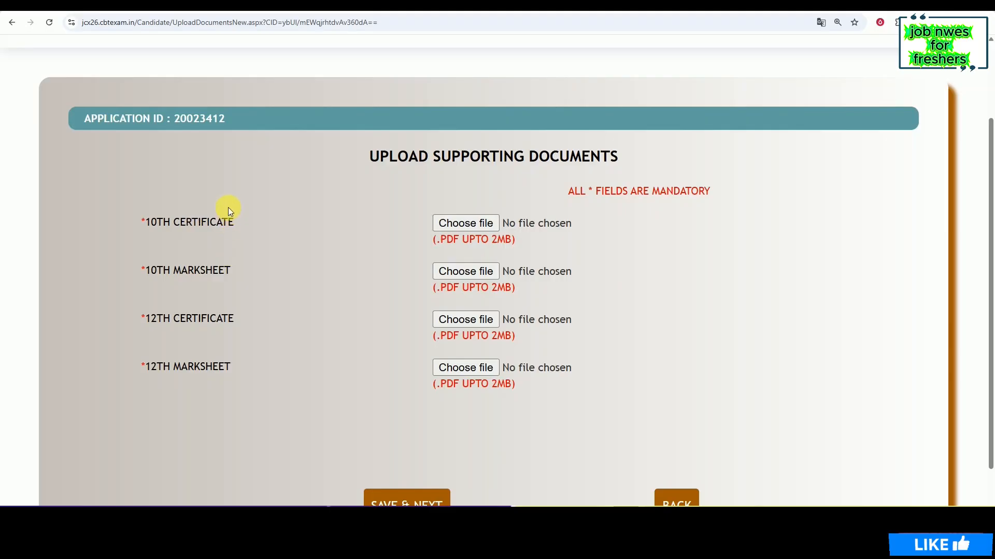
{"action": "left_click_drag", "start_coordinate": [171, 319], "coordinate": [234, 318]}
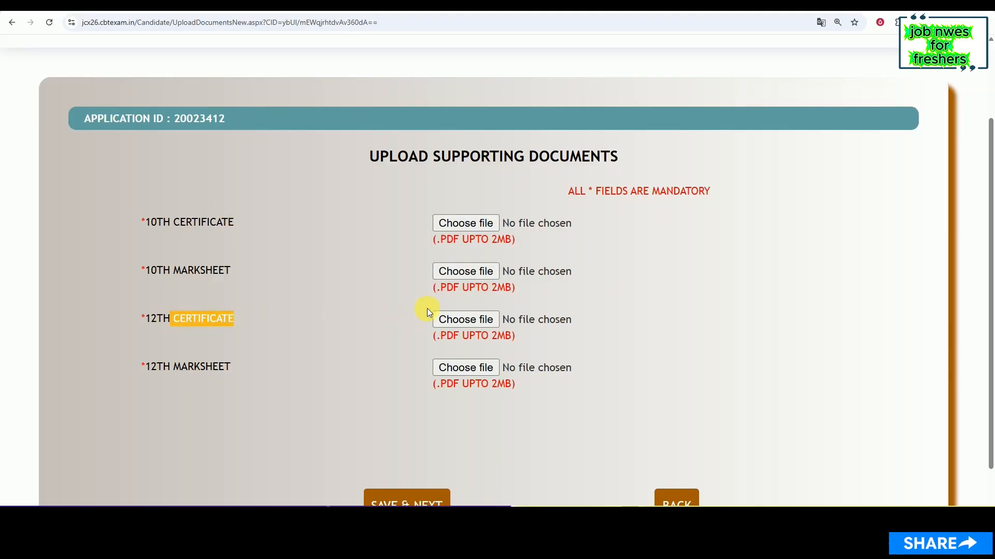
{"action": "left_click", "coordinate": [233, 324]}
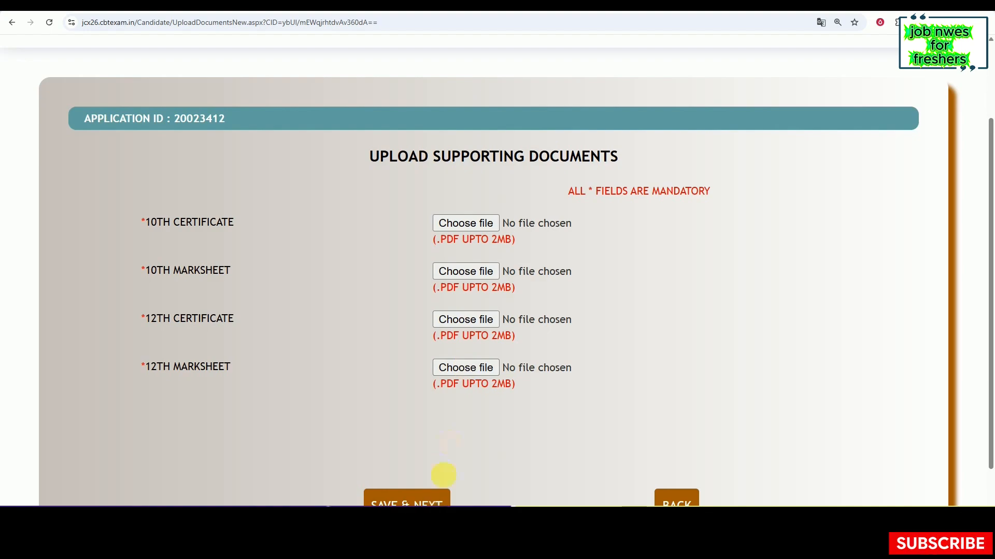
{"action": "left_click", "coordinate": [437, 500]}
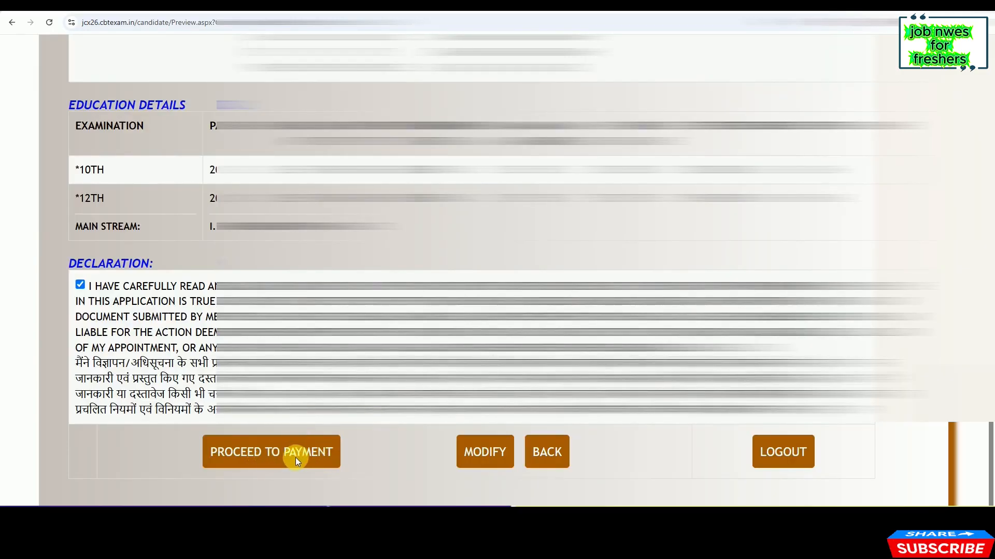
Step: Try to proceed from the application preview to payment, and open the Completed stage of the application
{"action": "left_click", "coordinate": [218, 456]}
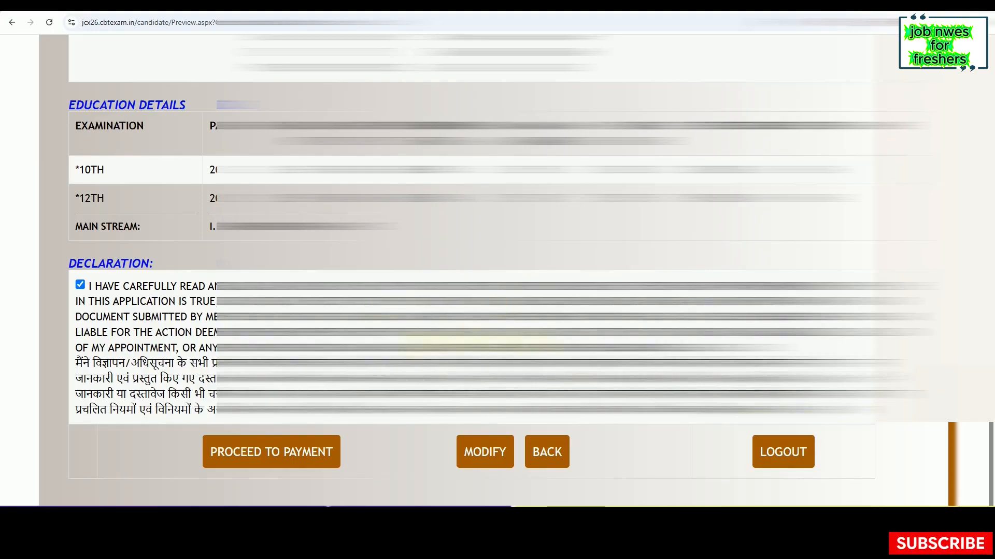
{"action": "left_click", "coordinate": [255, 451]}
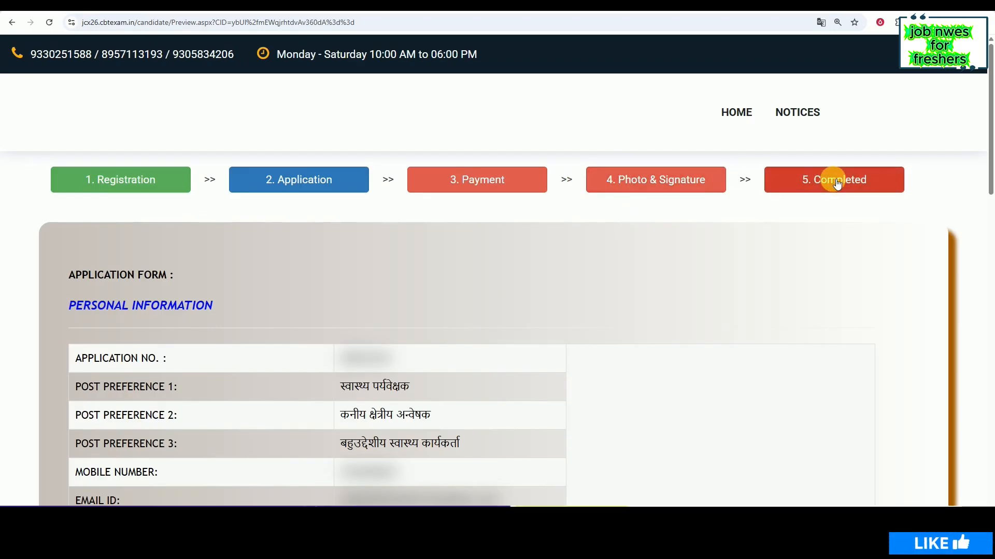
{"action": "left_click", "coordinate": [786, 182]}
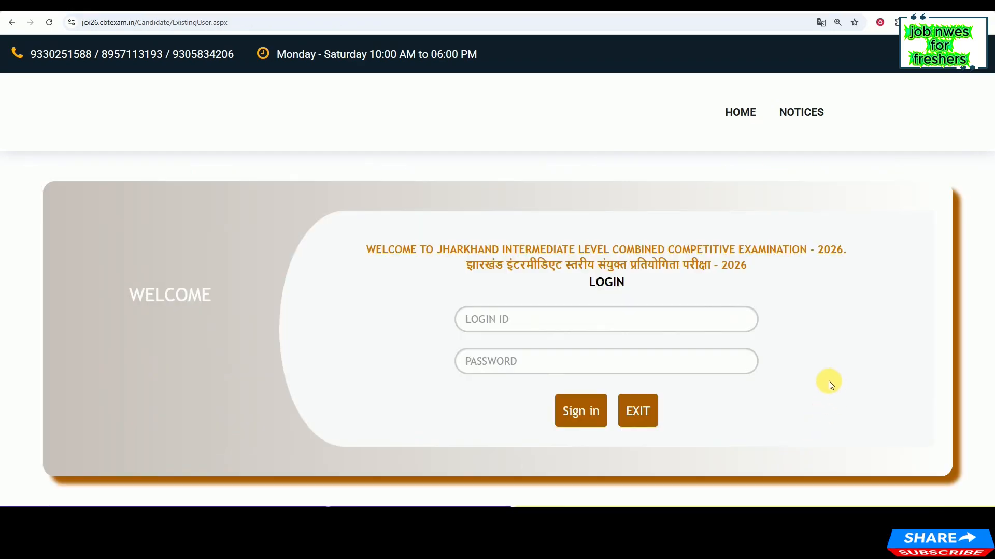